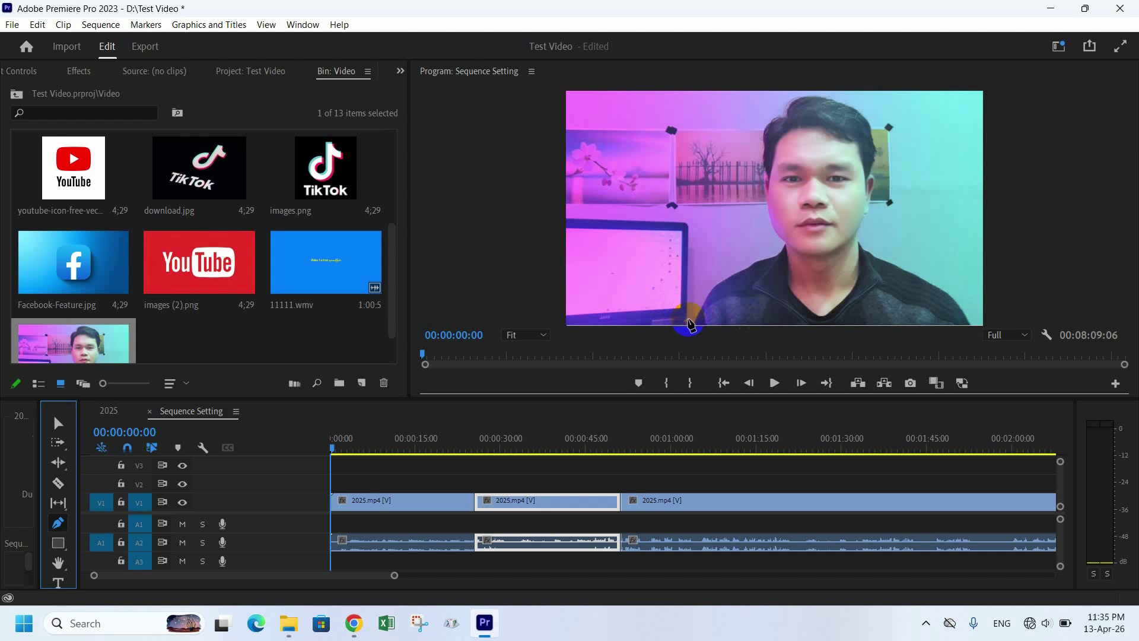
- Draw a closed four-point Pen shape covering the computer monitor in the lower-left part of the video frame
click(688, 324)
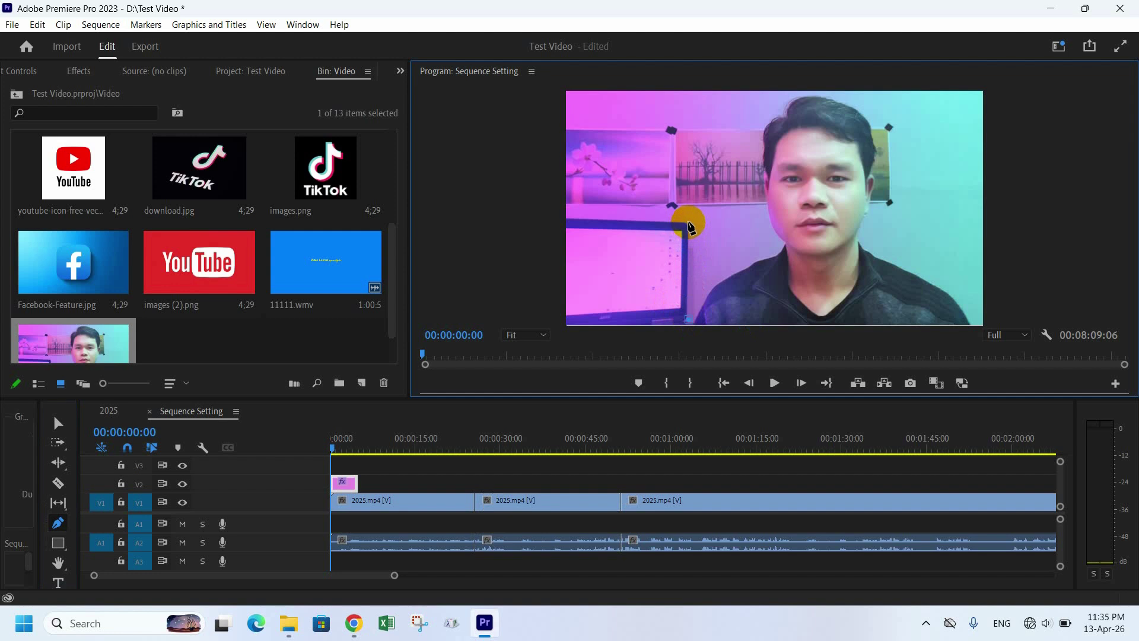
click(686, 225)
click(565, 218)
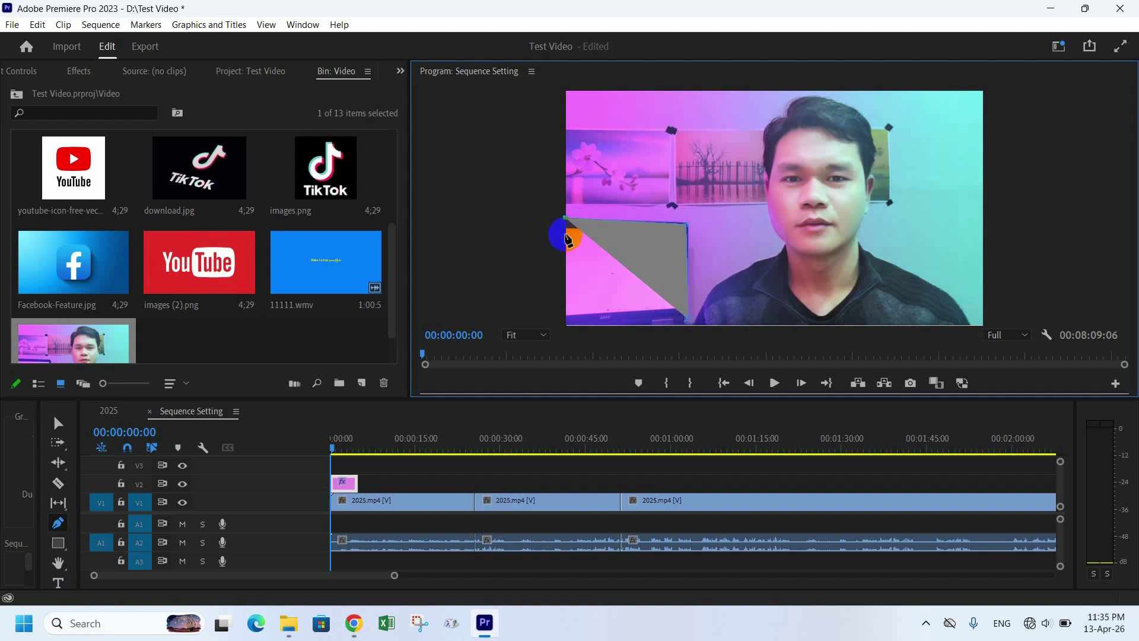
click(565, 322)
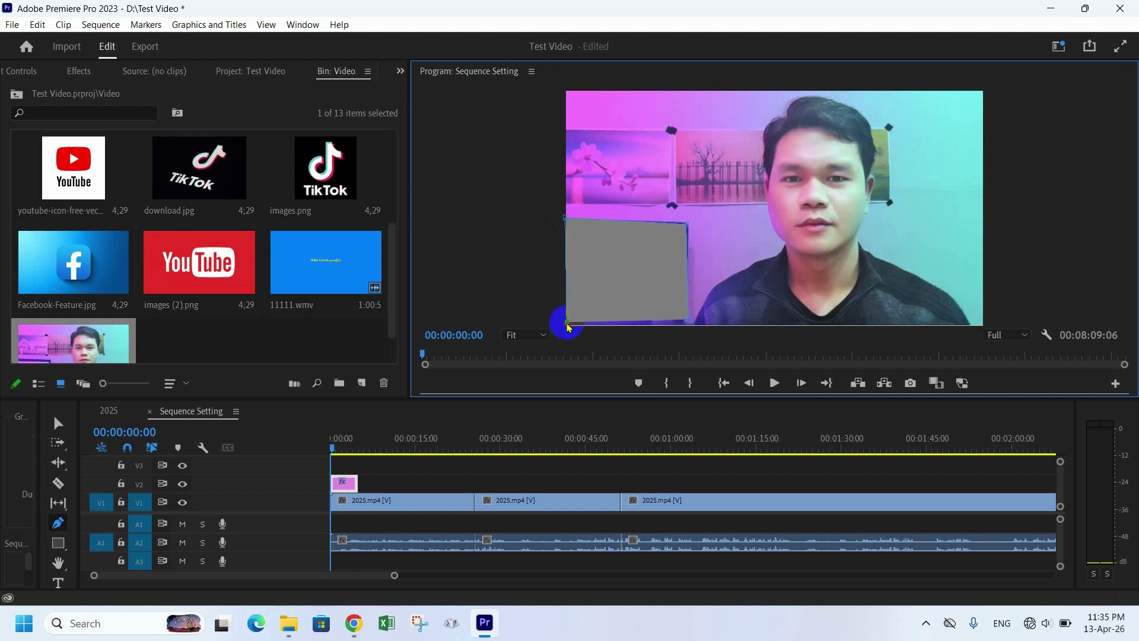
click(686, 321)
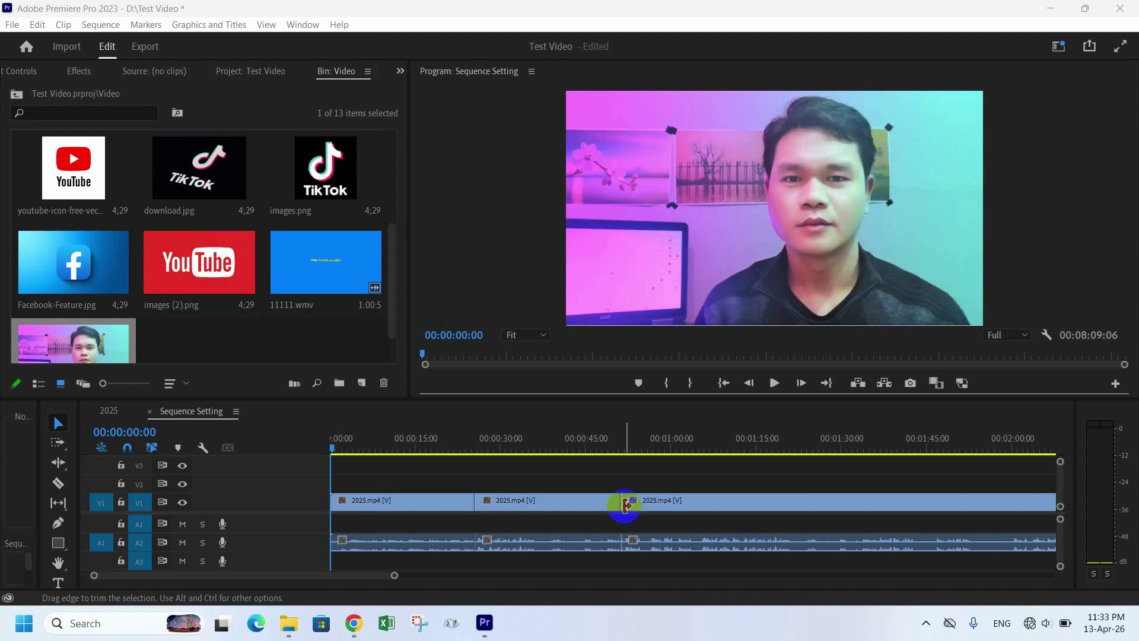
- Slip the source footage inside the first 2025.mp4 clip on V1 using the Slip tool
click(58, 504)
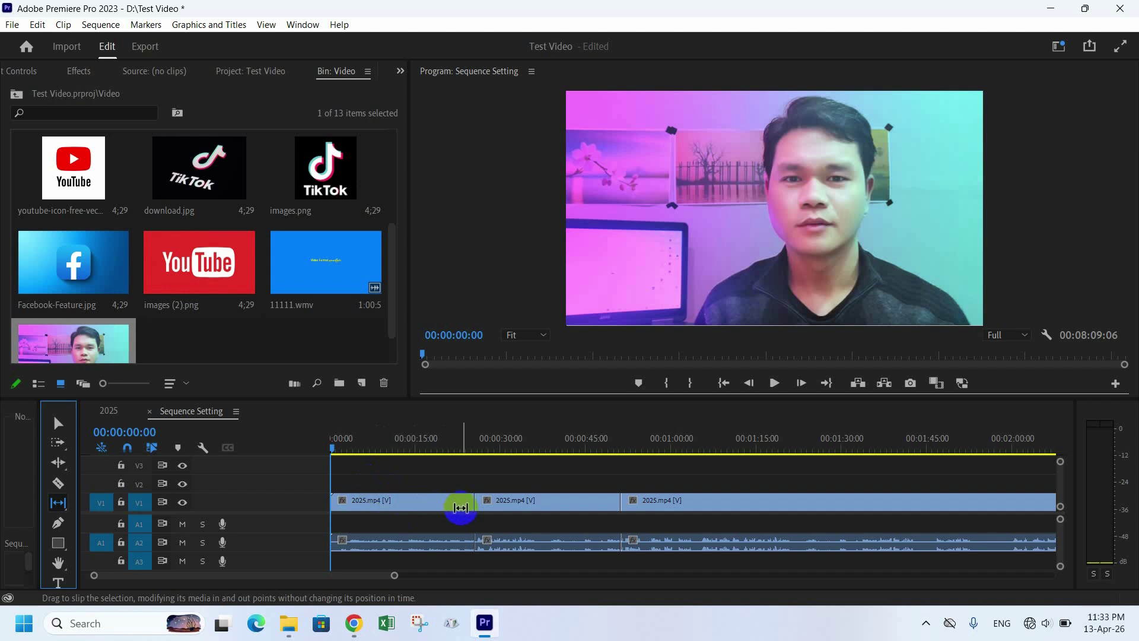
mouse_move(428, 500)
mouse_down()
mouse_move(466, 501)
mouse_move(445, 503)
mouse_up()
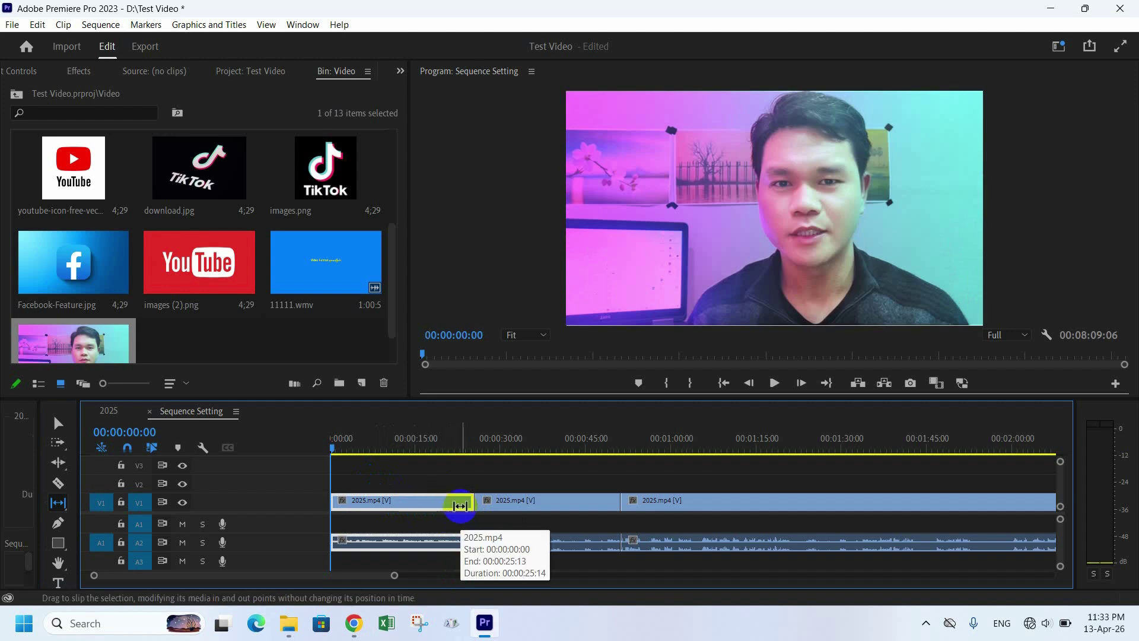
drag(426, 503, 496, 505)
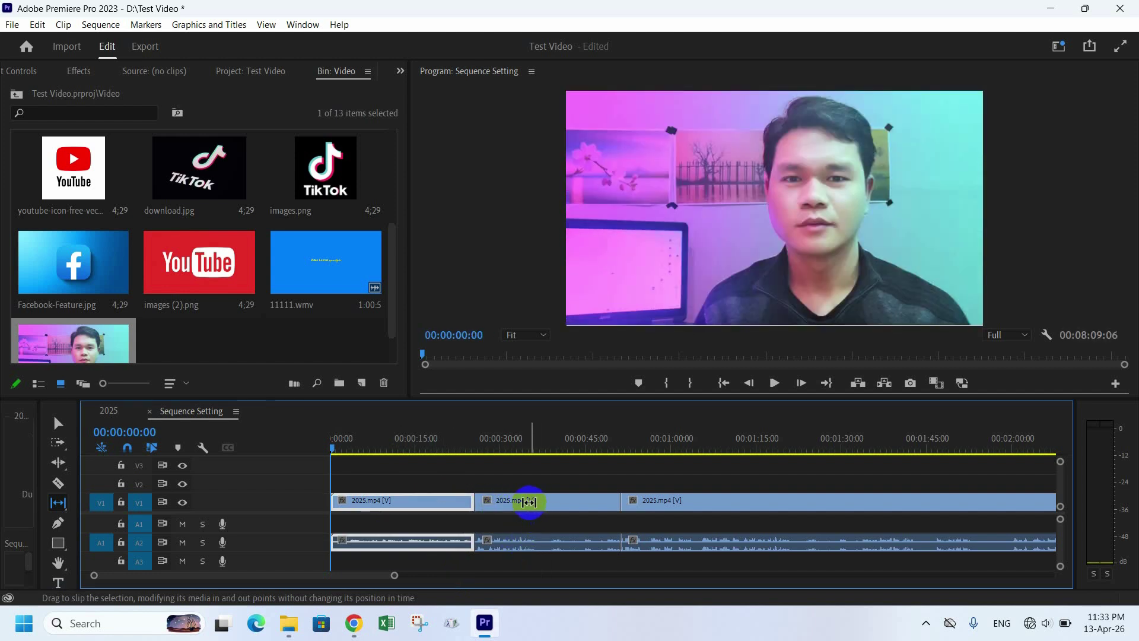
- Slip the second 2025.mp4 clip's footage back and forth without moving the clip on the timeline
click(486, 504)
drag(478, 504, 530, 504)
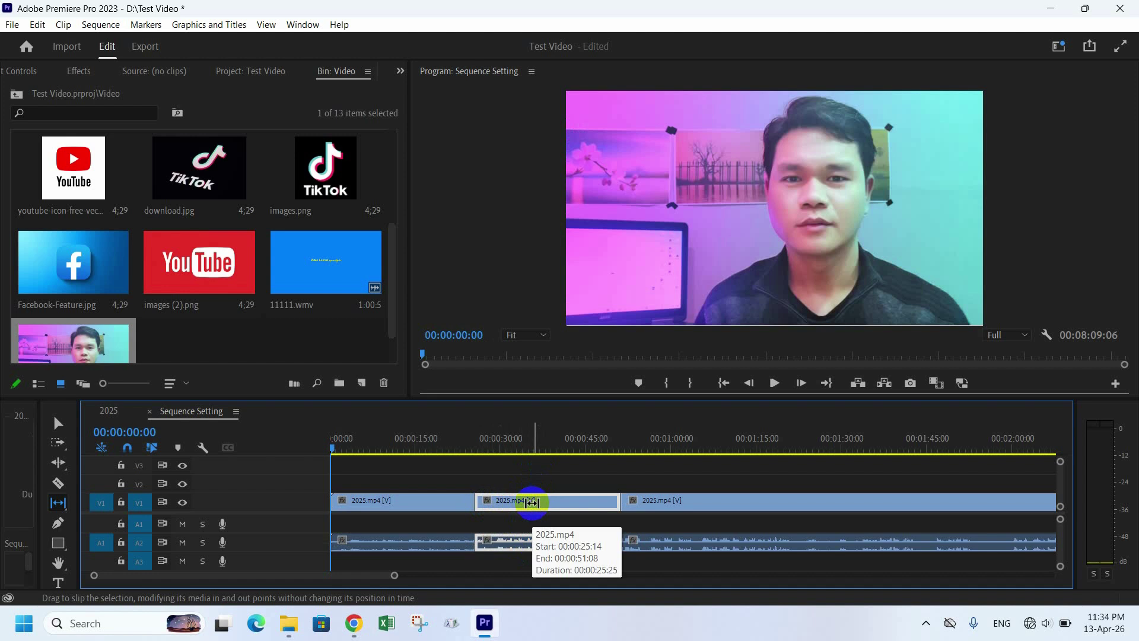
drag(530, 503, 451, 509)
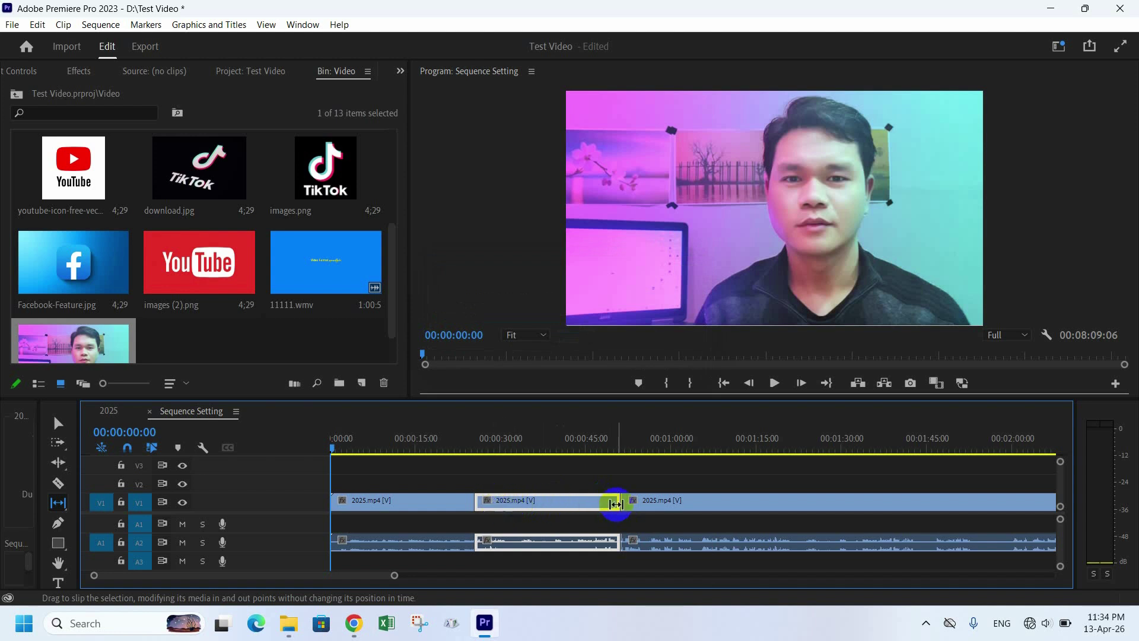
drag(616, 503, 572, 502)
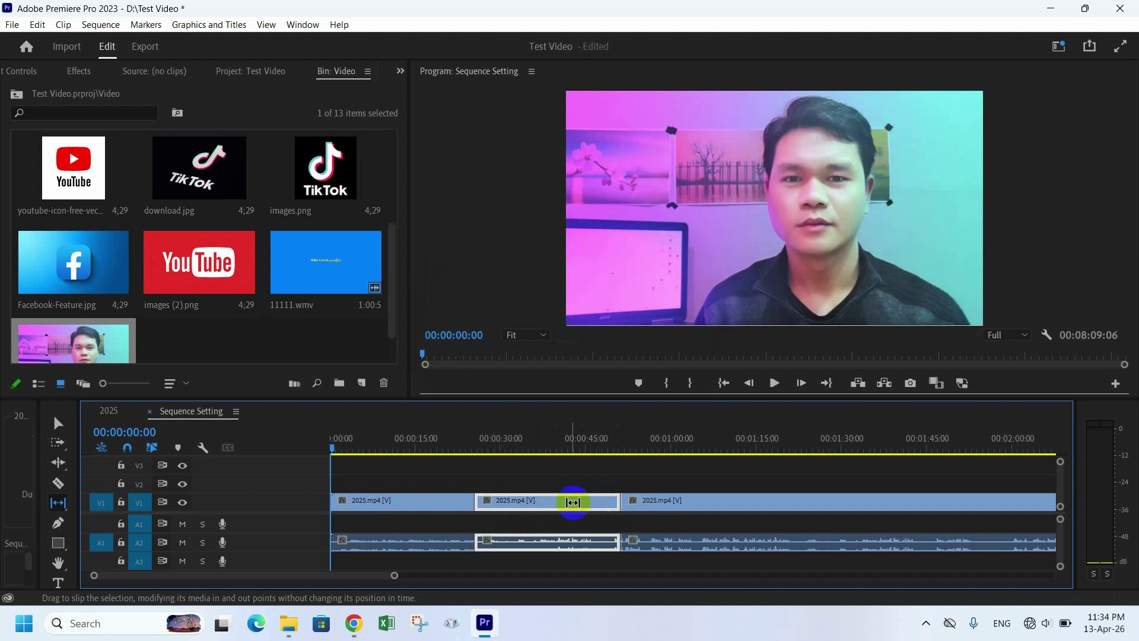
drag(482, 502, 530, 502)
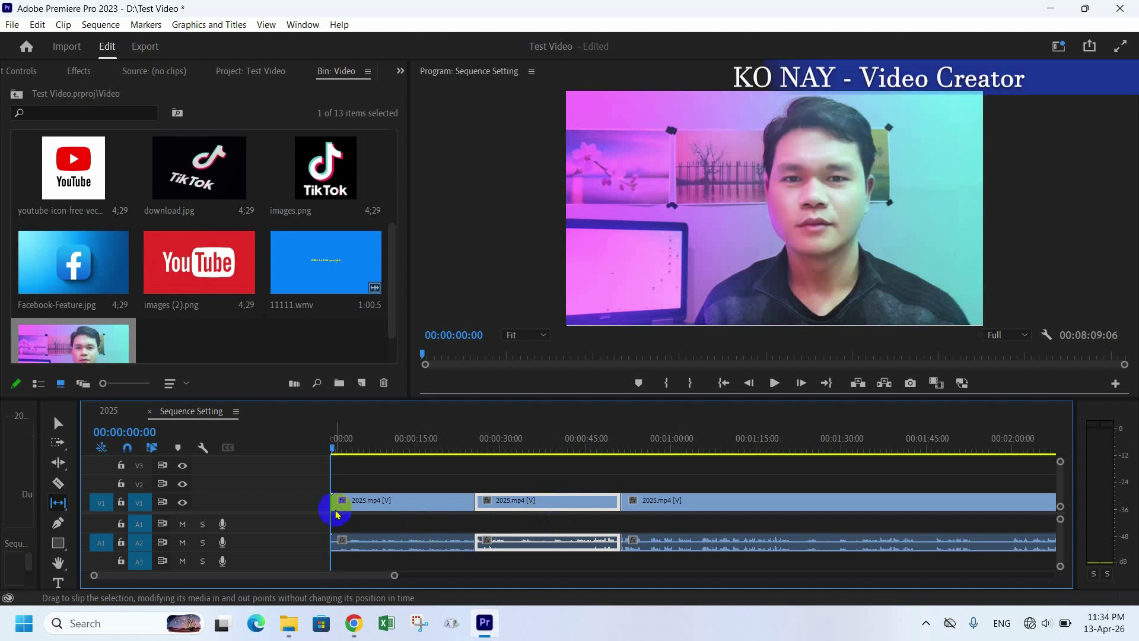
- Trace the computer monitor in the video frame with the Pen tool as a closed four-corner shape at the sequence start
click(61, 524)
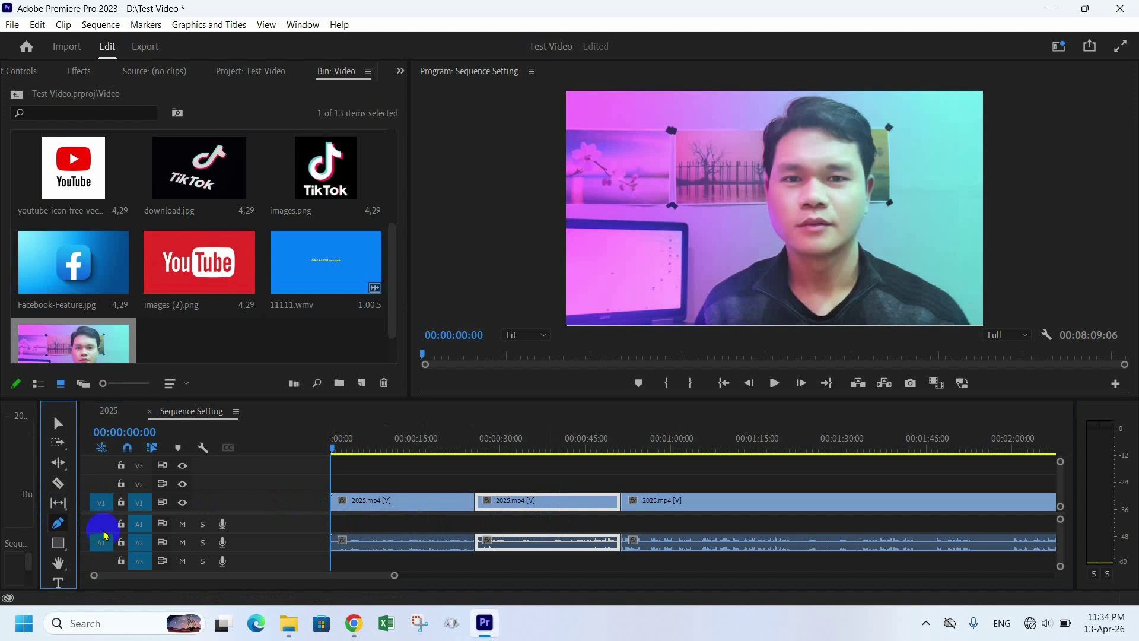
click(354, 540)
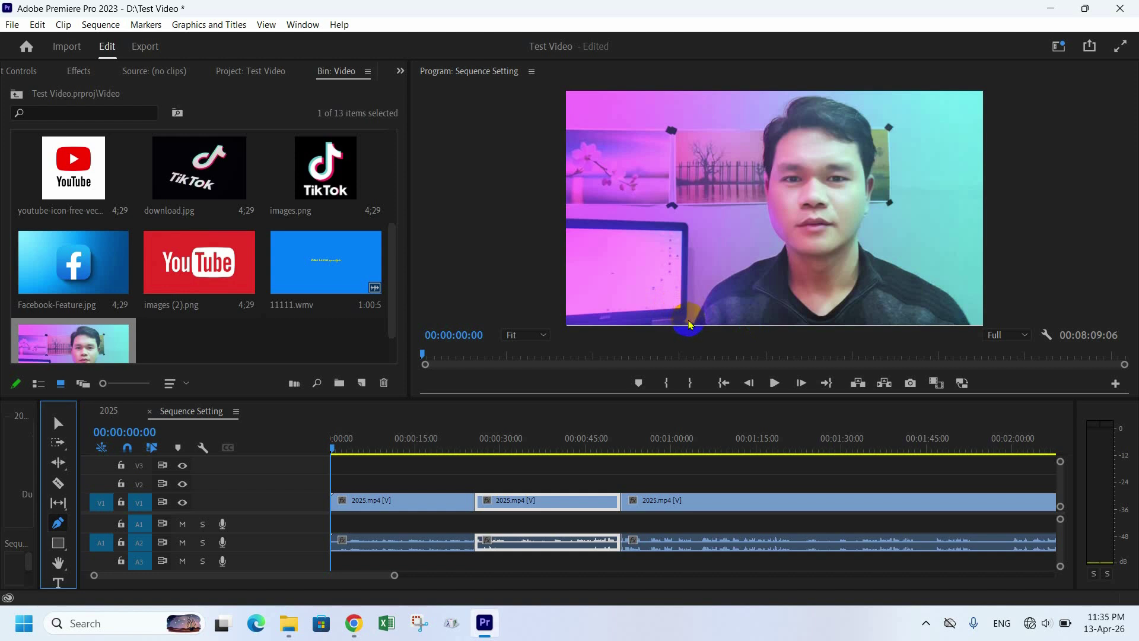
click(688, 320)
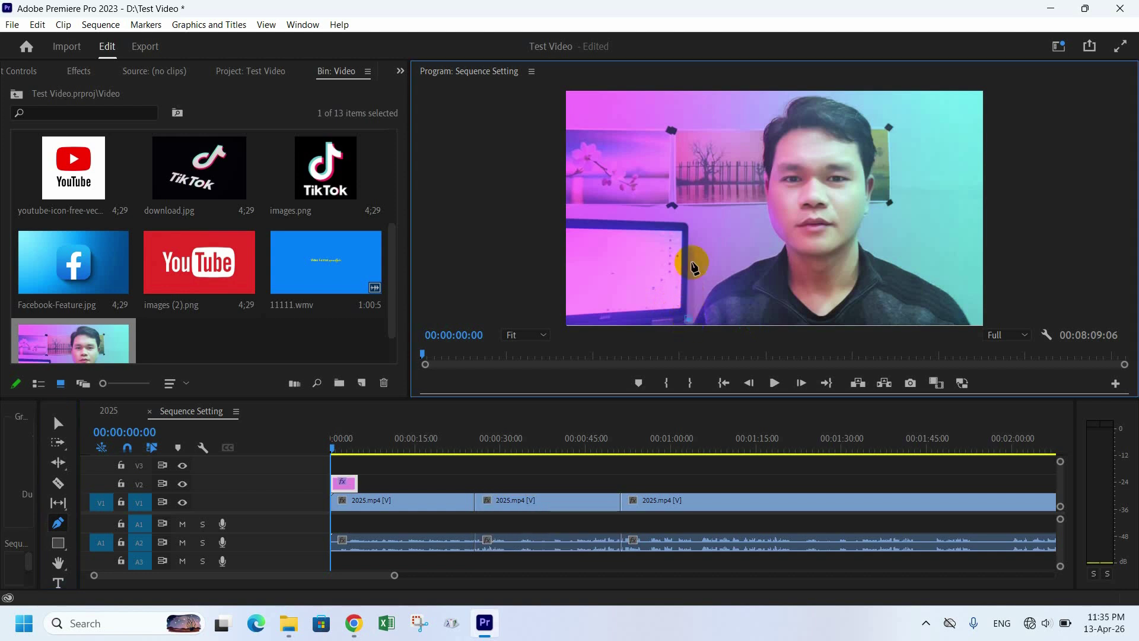
click(686, 225)
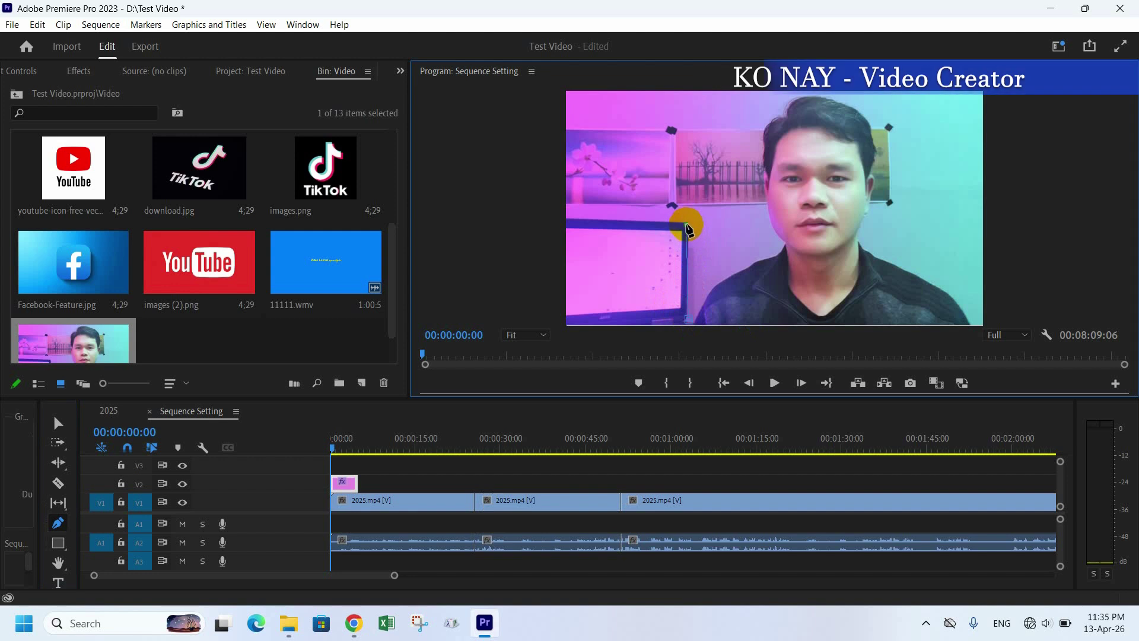
click(565, 220)
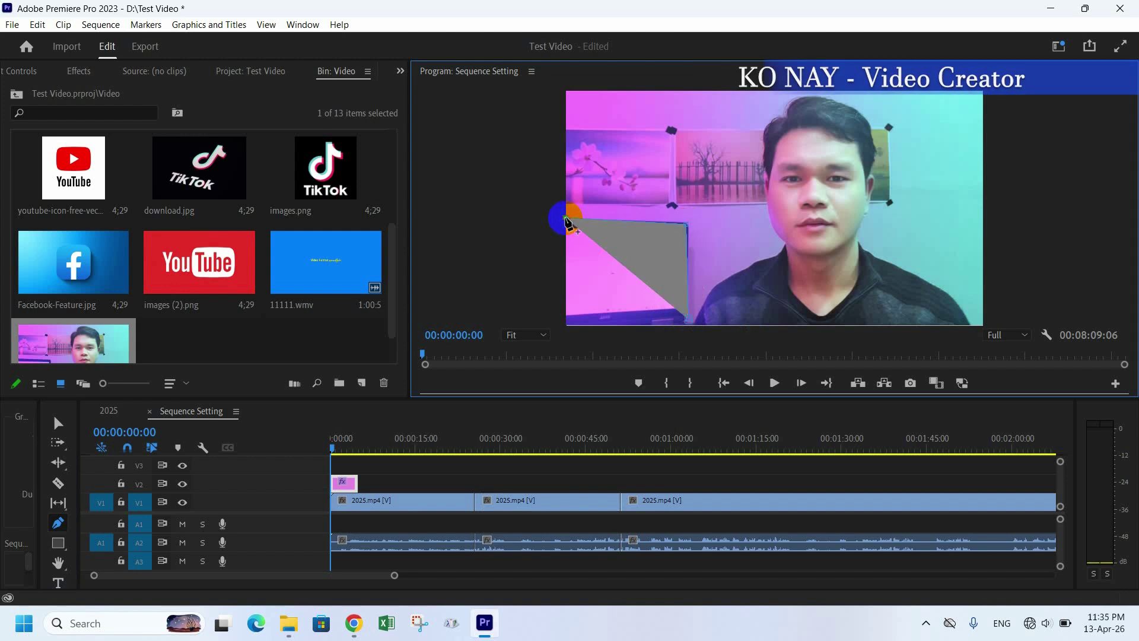
click(567, 323)
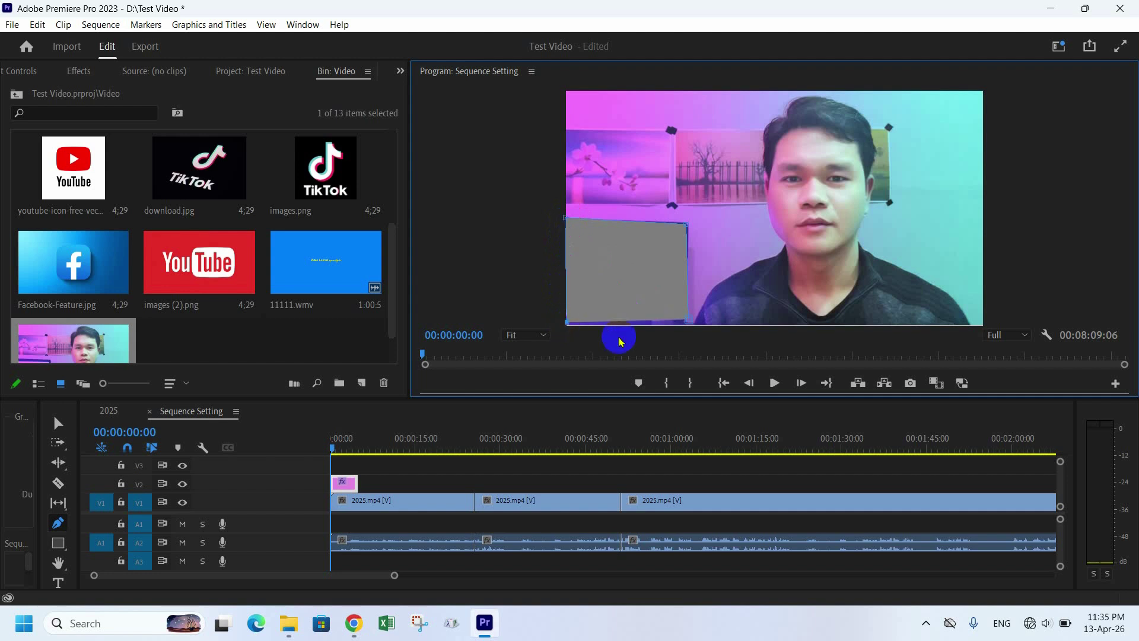
click(686, 320)
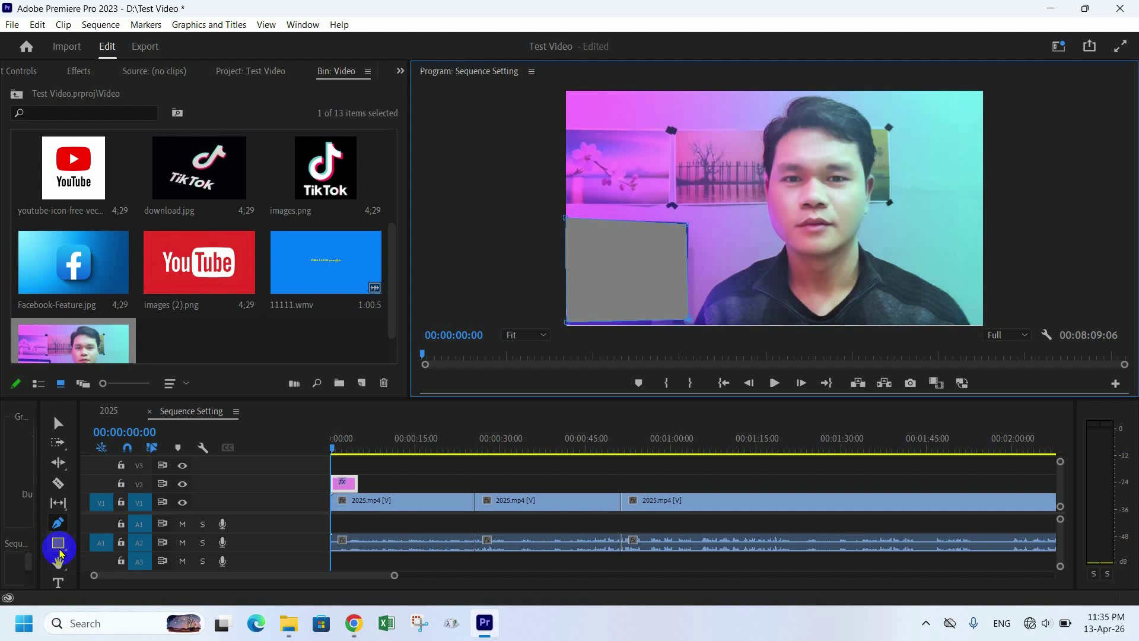
- Draw three rectangles: a wide band across the frame's top, a thin full-width band mid-frame, and a small one about 147 × 198 at the left edge
click(59, 550)
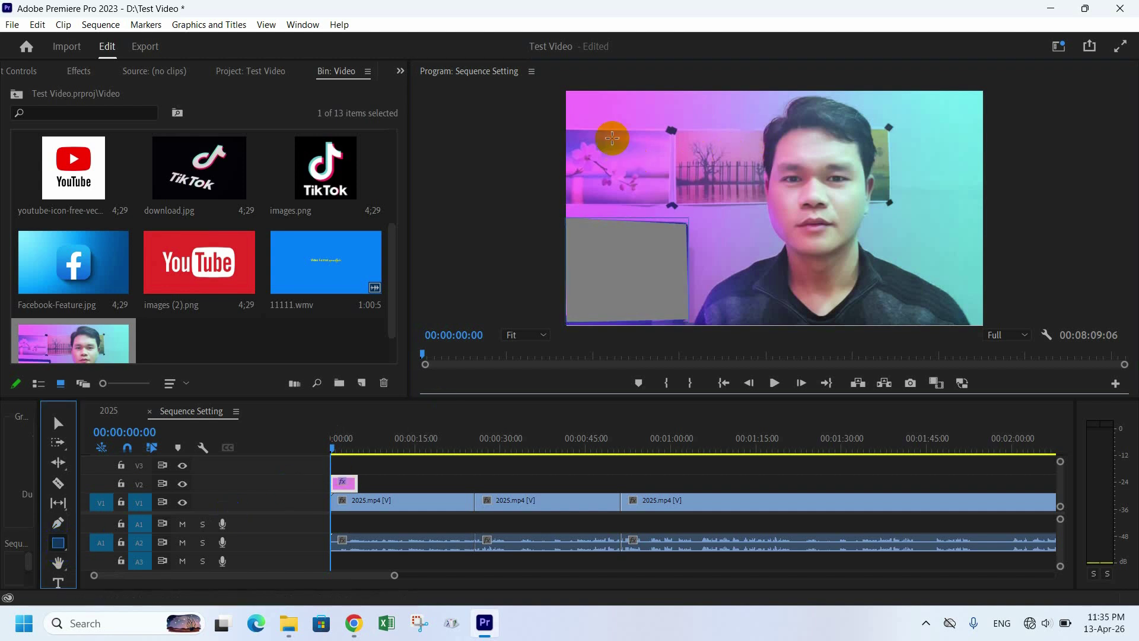
drag(571, 96, 976, 141)
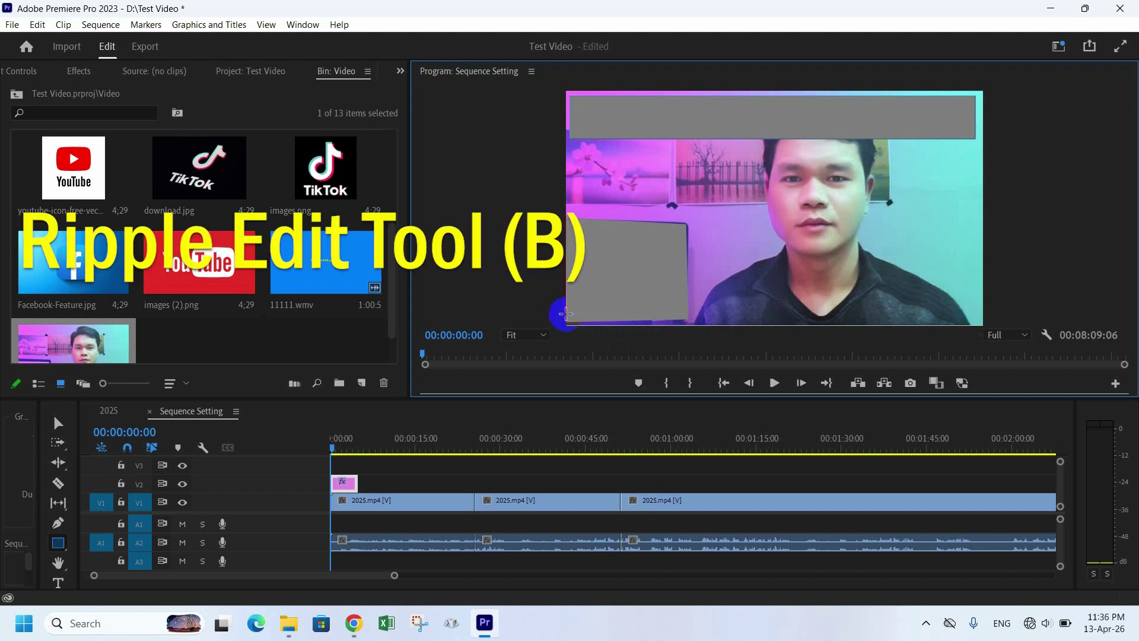
drag(559, 314, 981, 328)
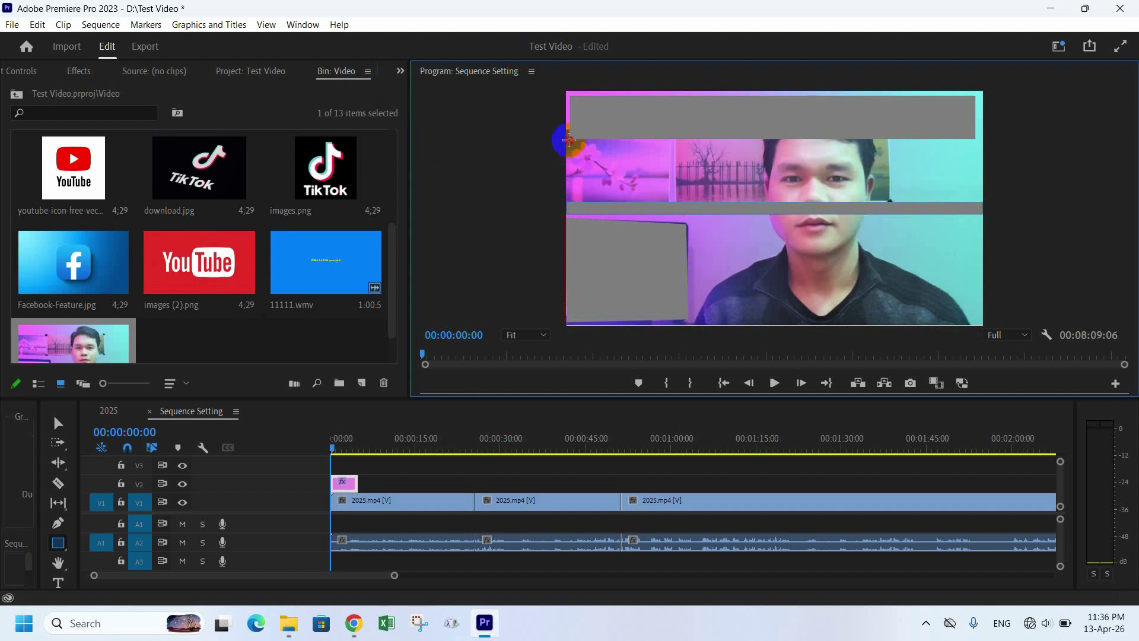
mouse_move(569, 140)
mouse_down()
mouse_move(641, 203)
mouse_move(801, 206)
mouse_move(638, 211)
mouse_move(600, 183)
mouse_up()
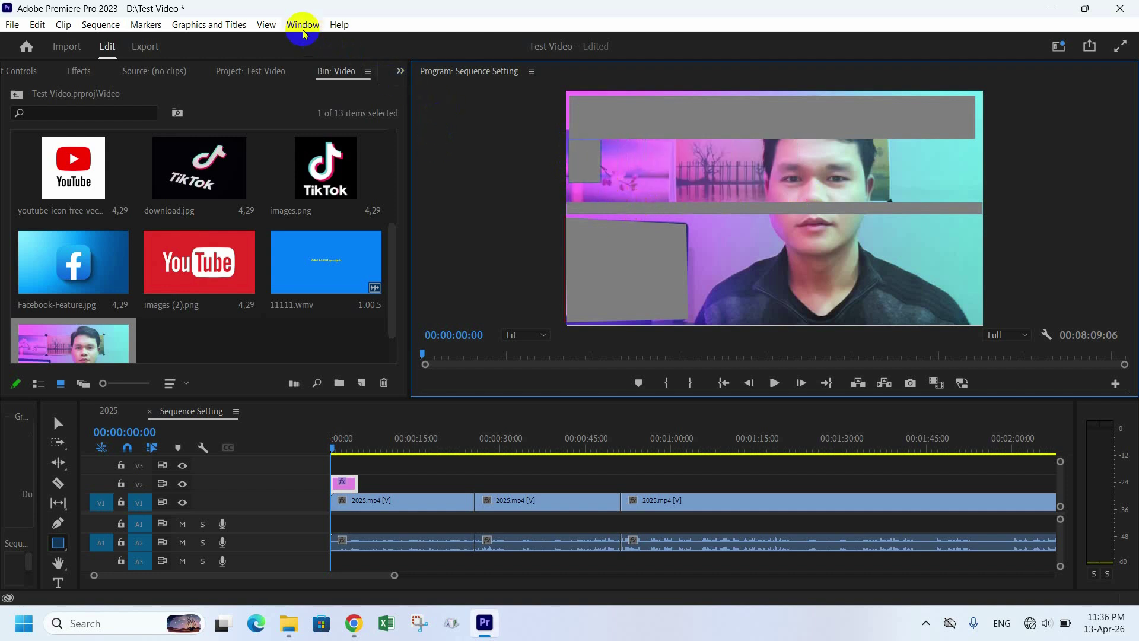
- Open Essential Graphics and set the small rectangle's fill to solid yellow, FFFE03
click(302, 24)
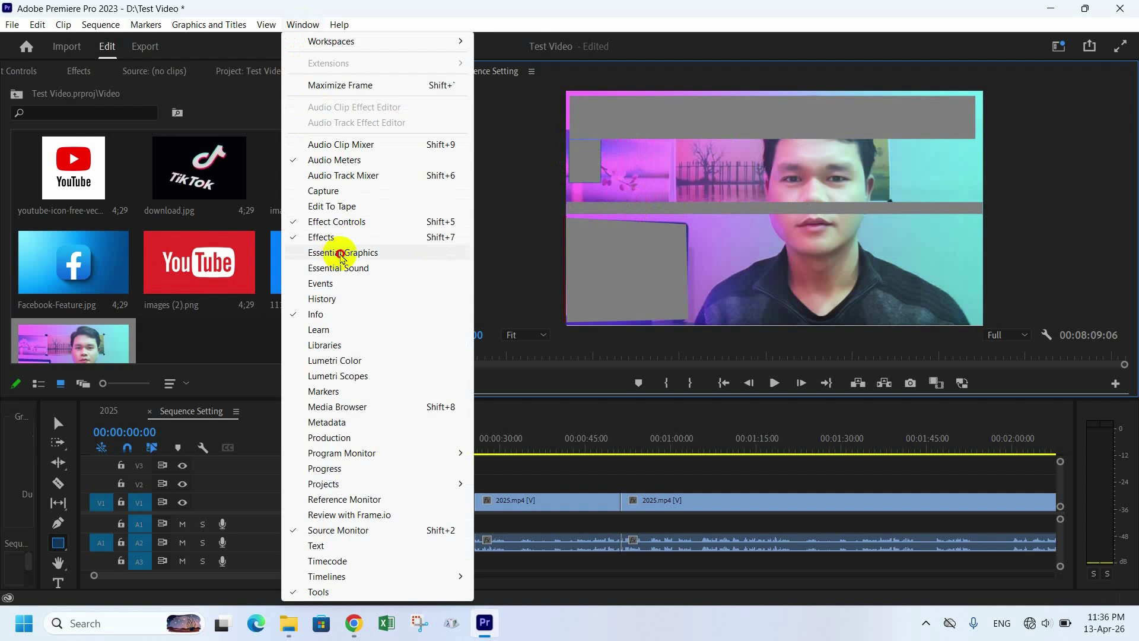
click(342, 254)
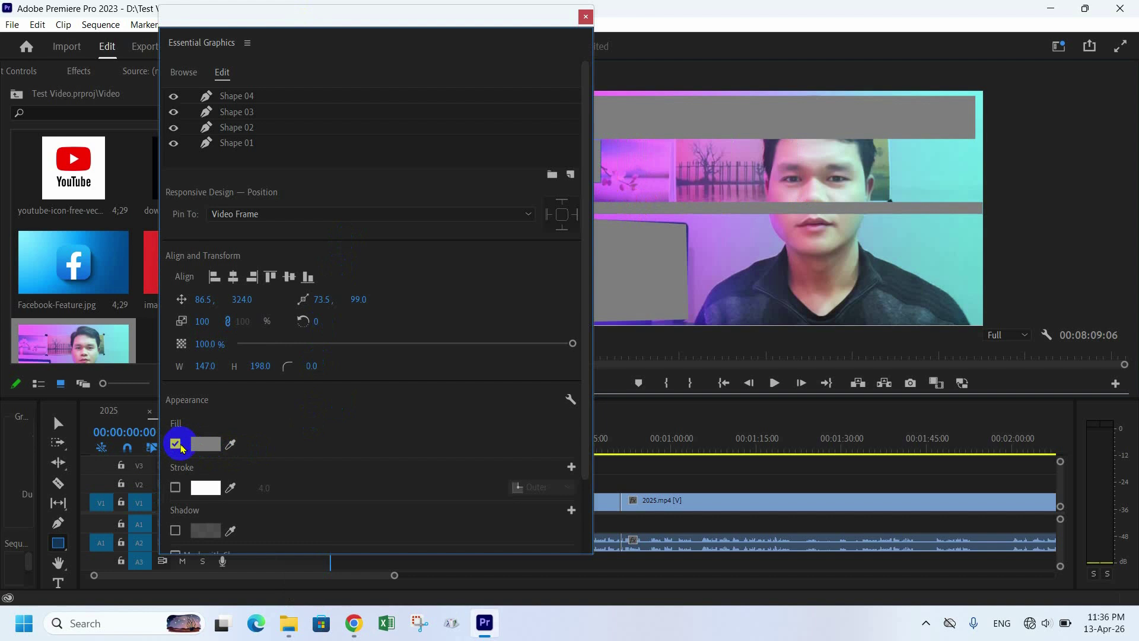
click(212, 443)
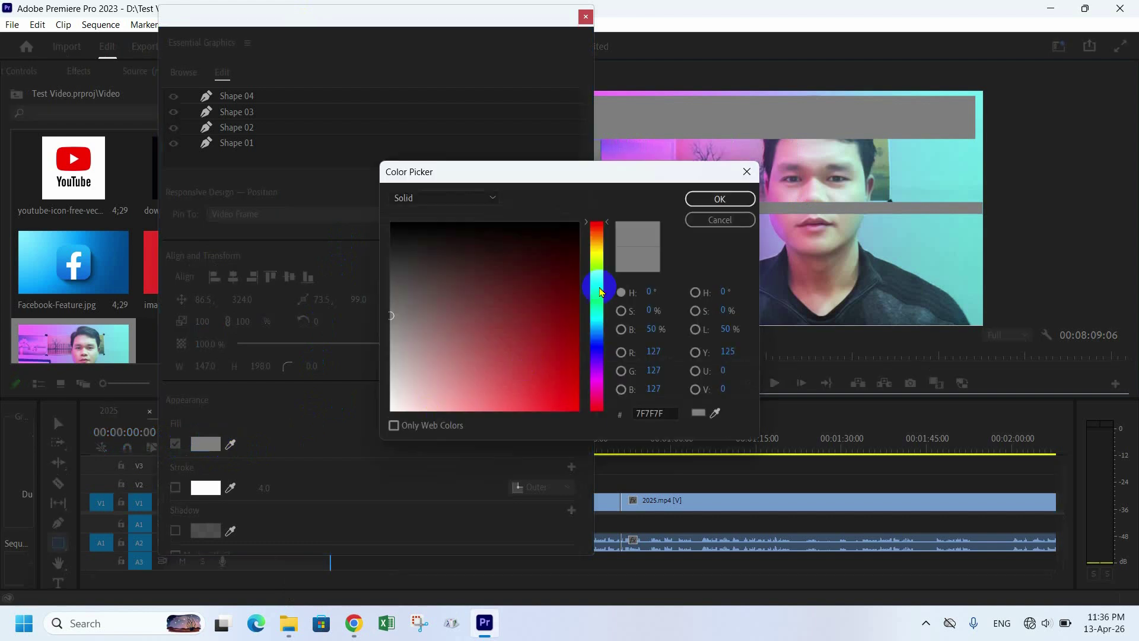
click(598, 270)
click(597, 253)
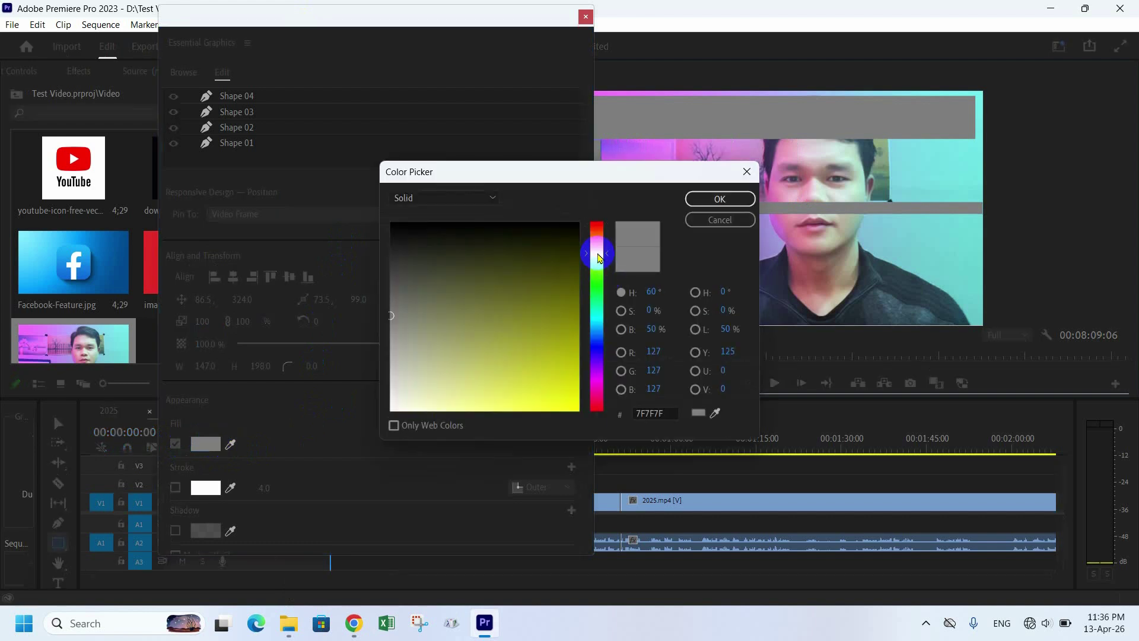
drag(569, 394, 576, 426)
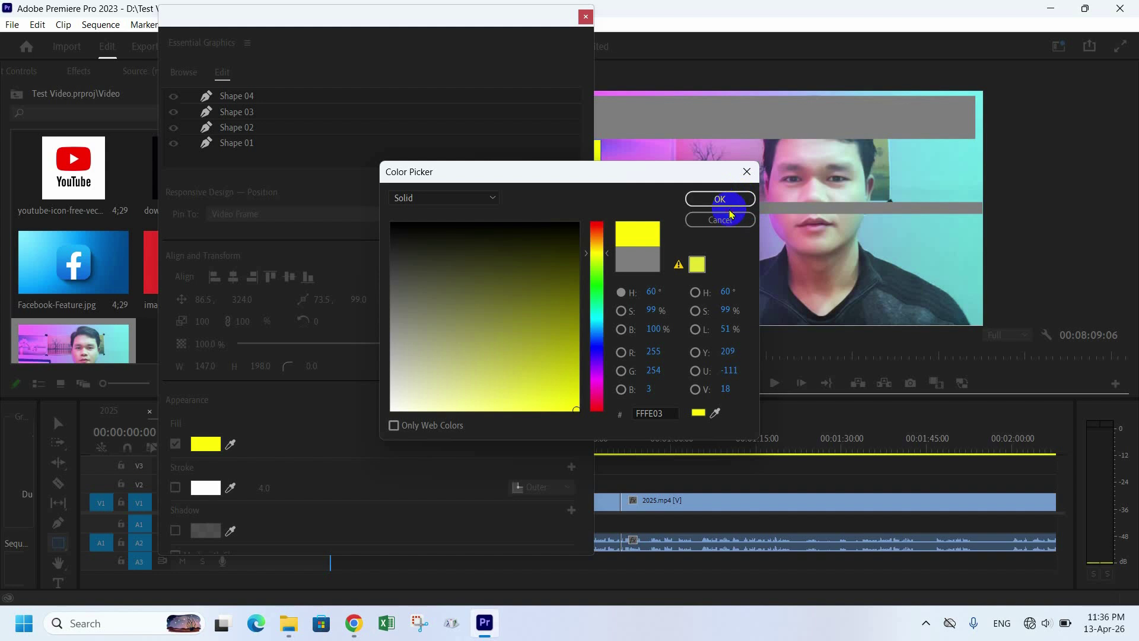
click(743, 198)
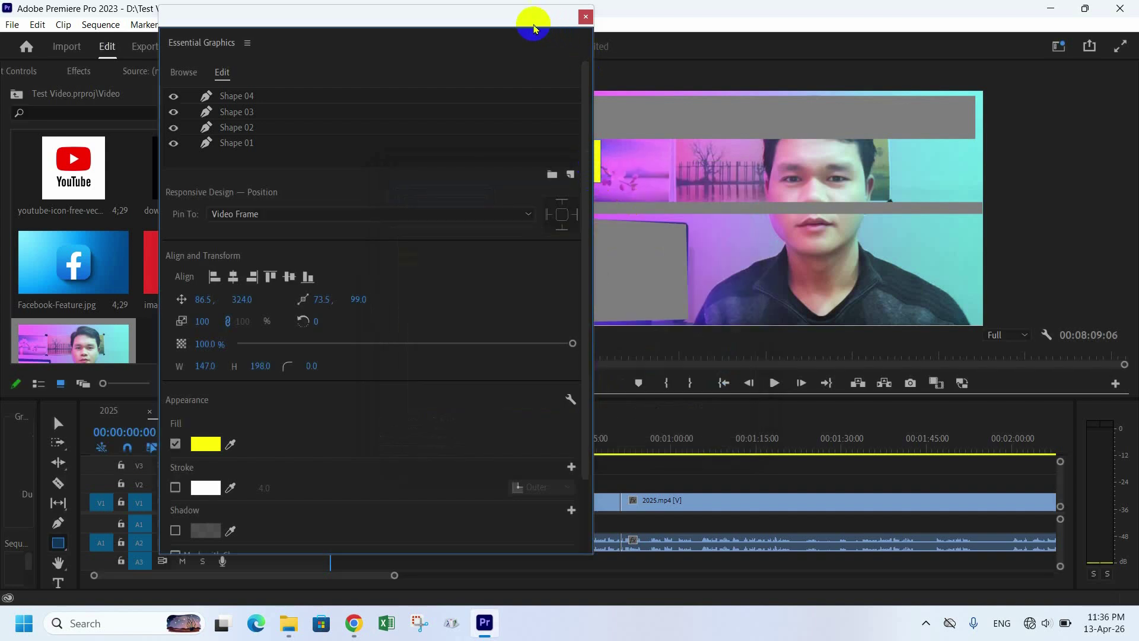
- Give the small yellow rectangle a red outer stroke with a width of 12.0, and close Essential Graphics
drag(465, 22, 362, 26)
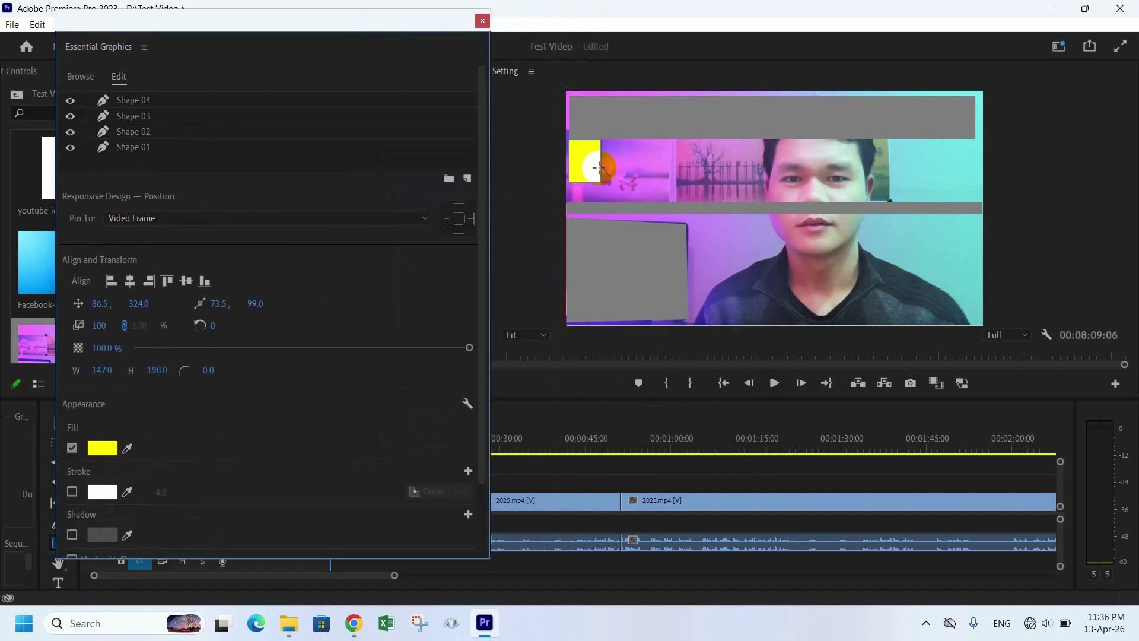
click(71, 492)
click(102, 492)
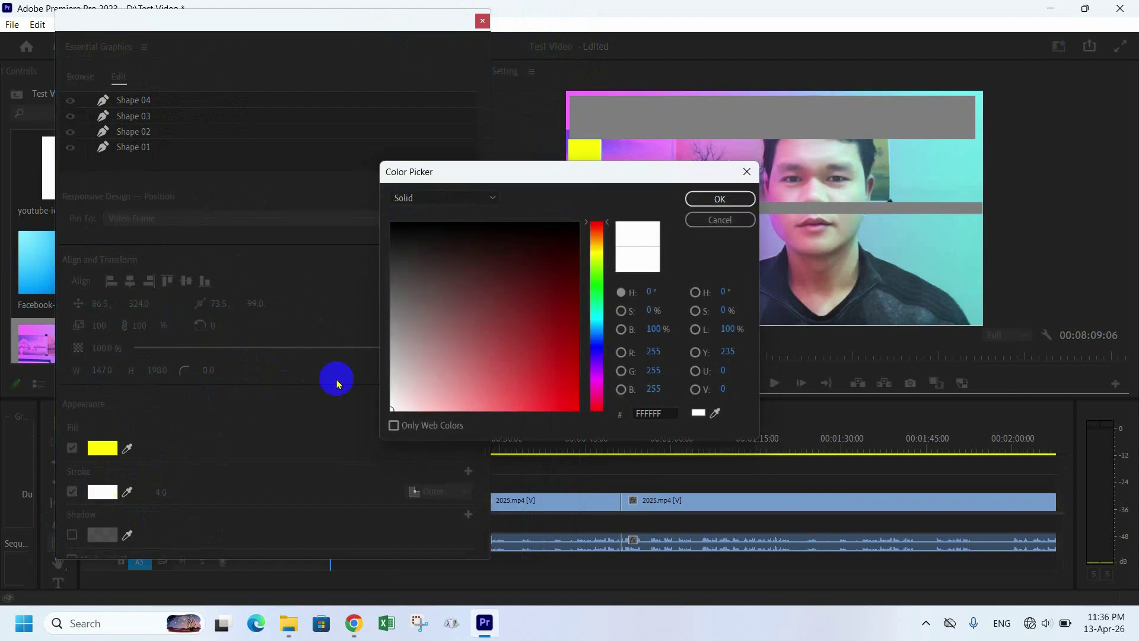
drag(566, 321, 590, 437)
click(720, 199)
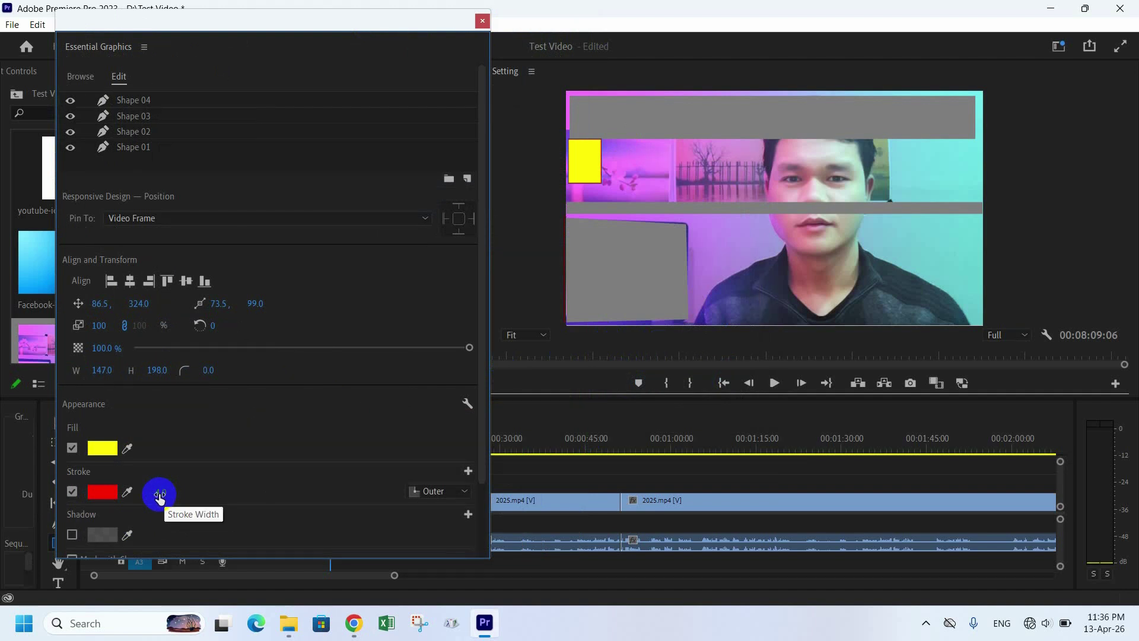
click(157, 494)
mouse_move(138, 494)
mouse_down()
mouse_move(77, 491)
mouse_move(178, 489)
mouse_up()
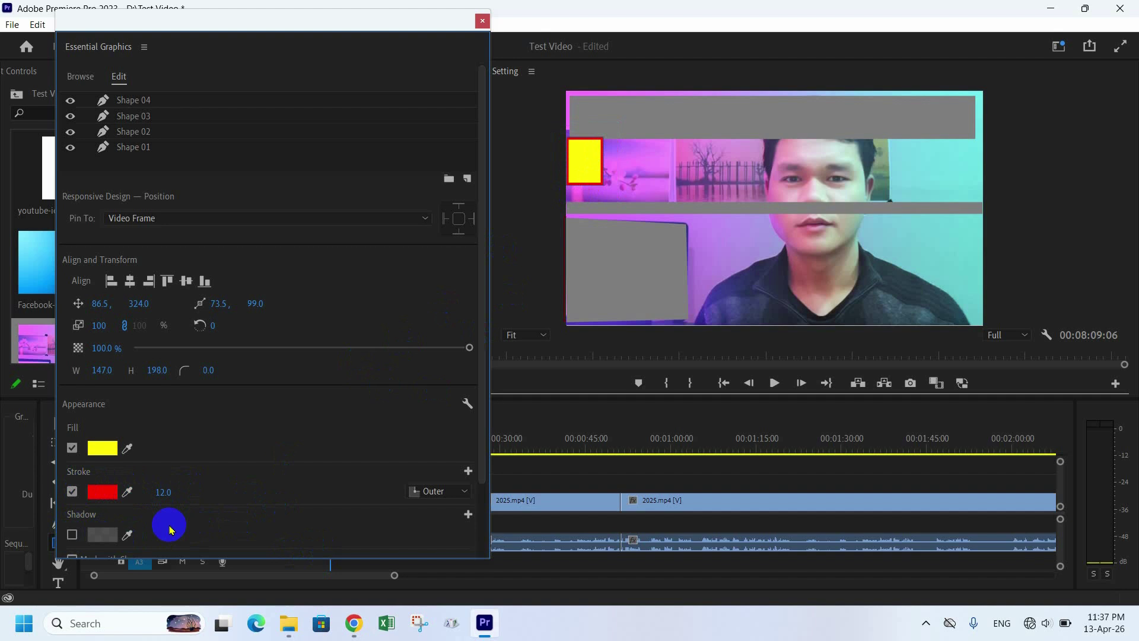
click(481, 20)
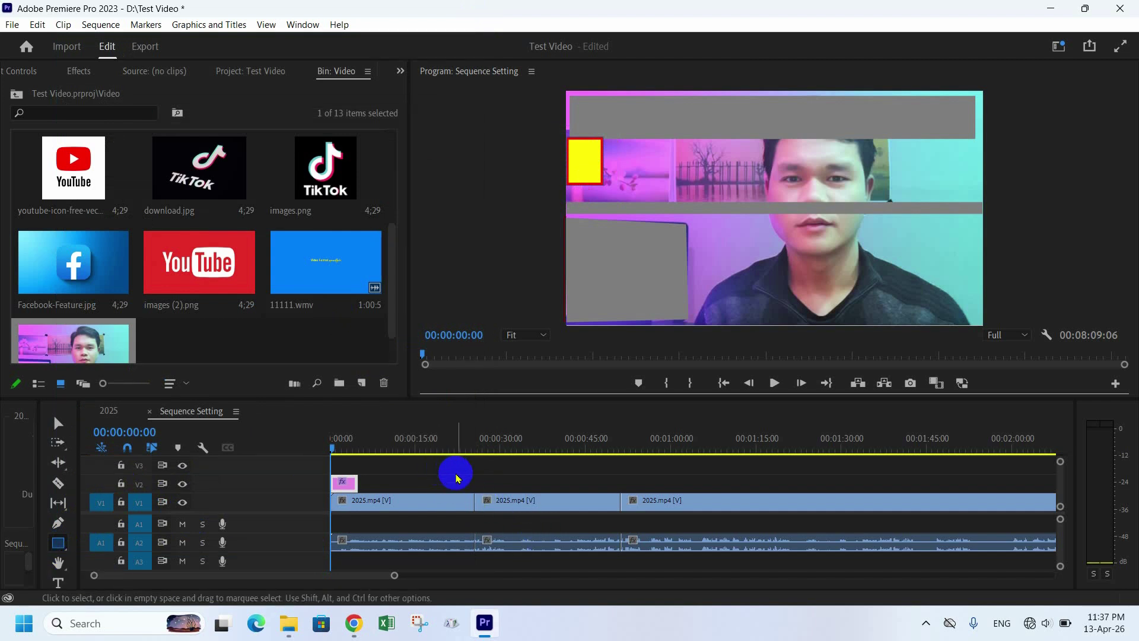
- Pan the sequence timeline horizontally with the Hand tool
click(57, 565)
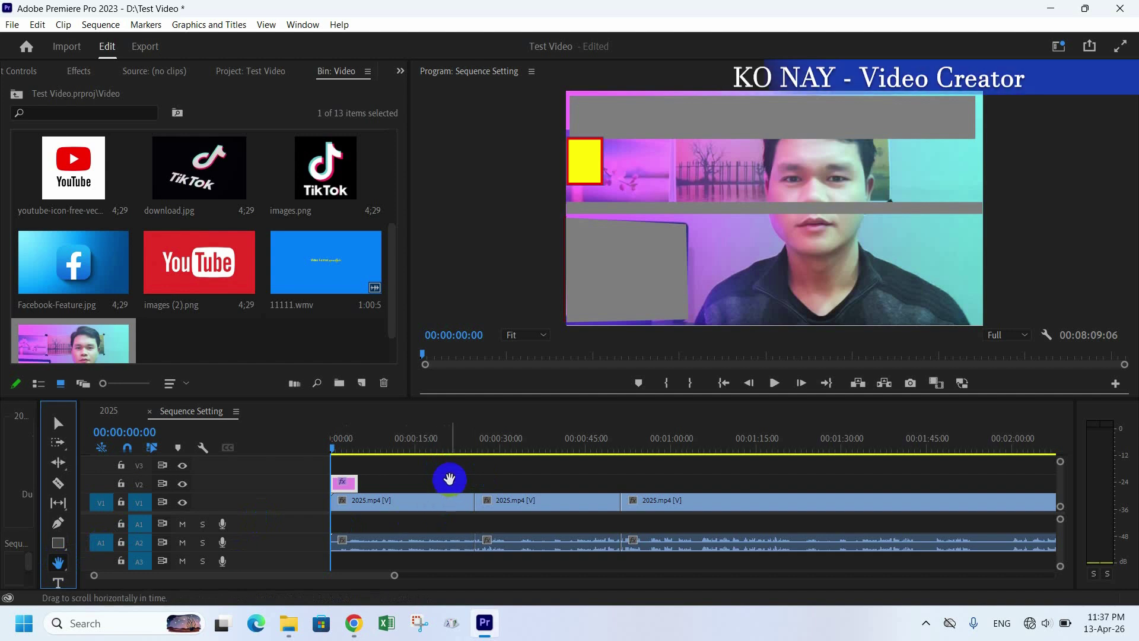
drag(428, 478, 714, 484)
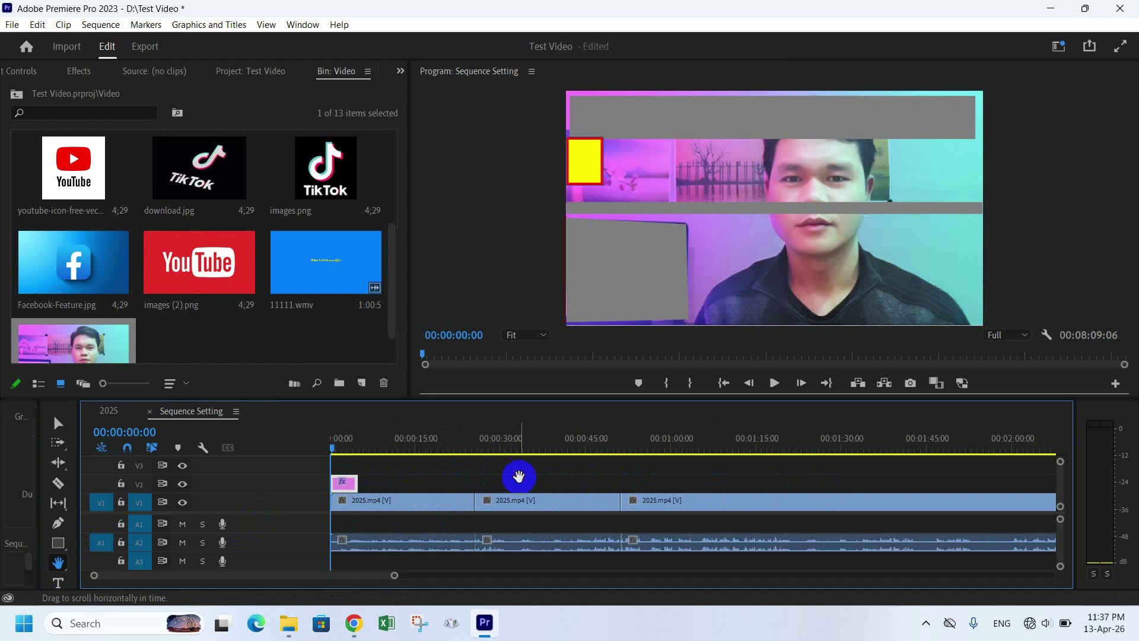
drag(818, 489, 951, 494)
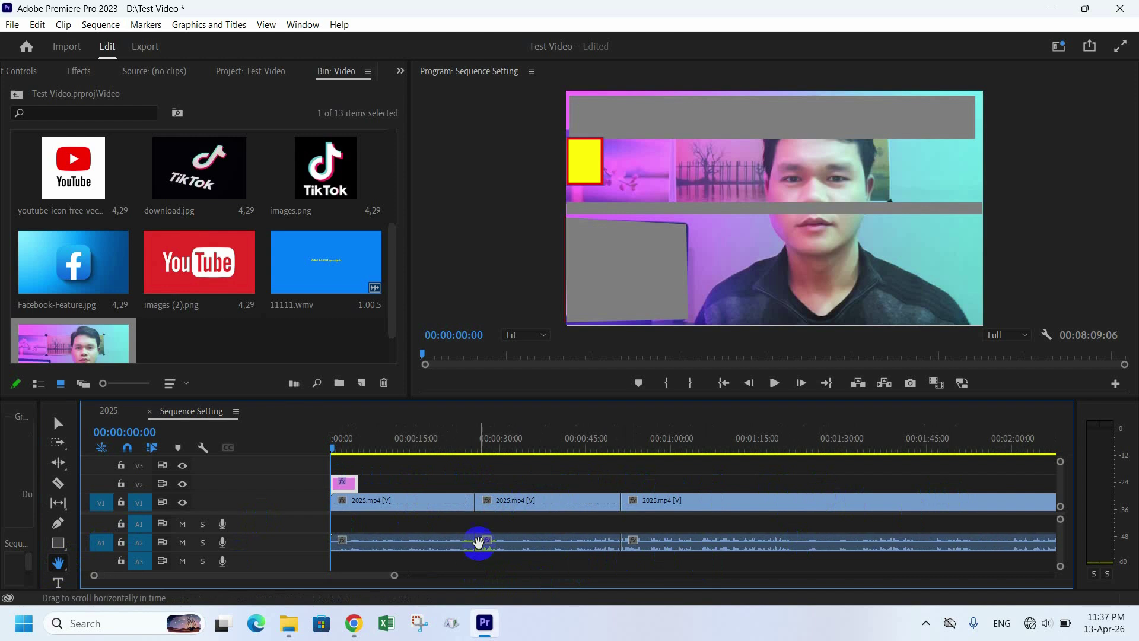
scroll(491, 518, down, 10)
scroll(491, 518, up, 10)
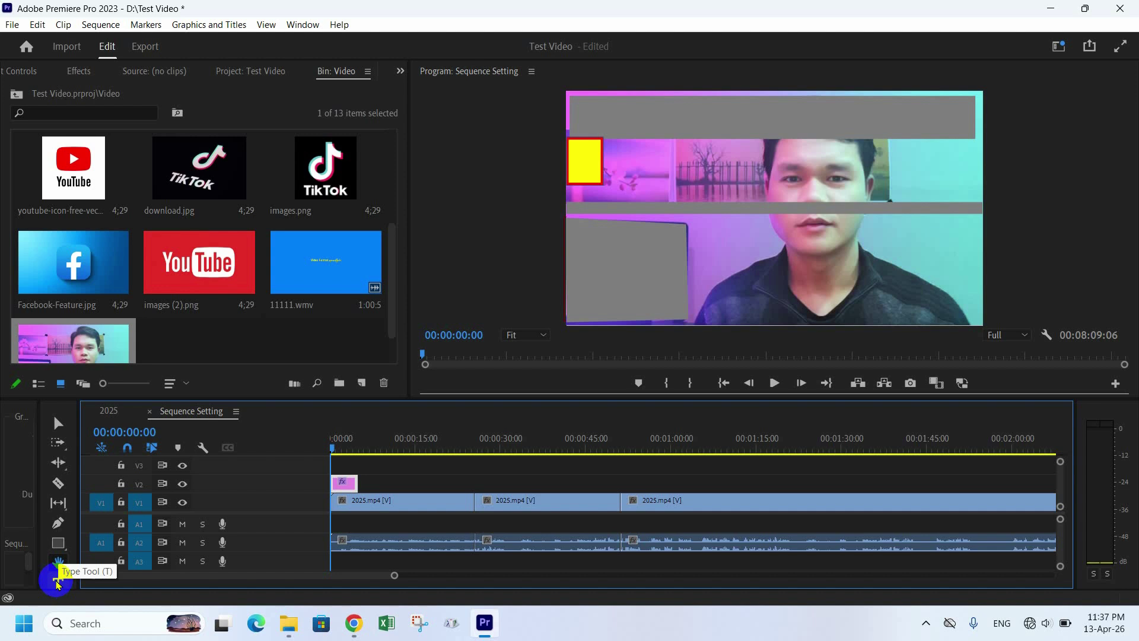
- Draw a text box across the grey band at the frame's top with the Type tool and enter "နေကောင်းလား"
click(57, 583)
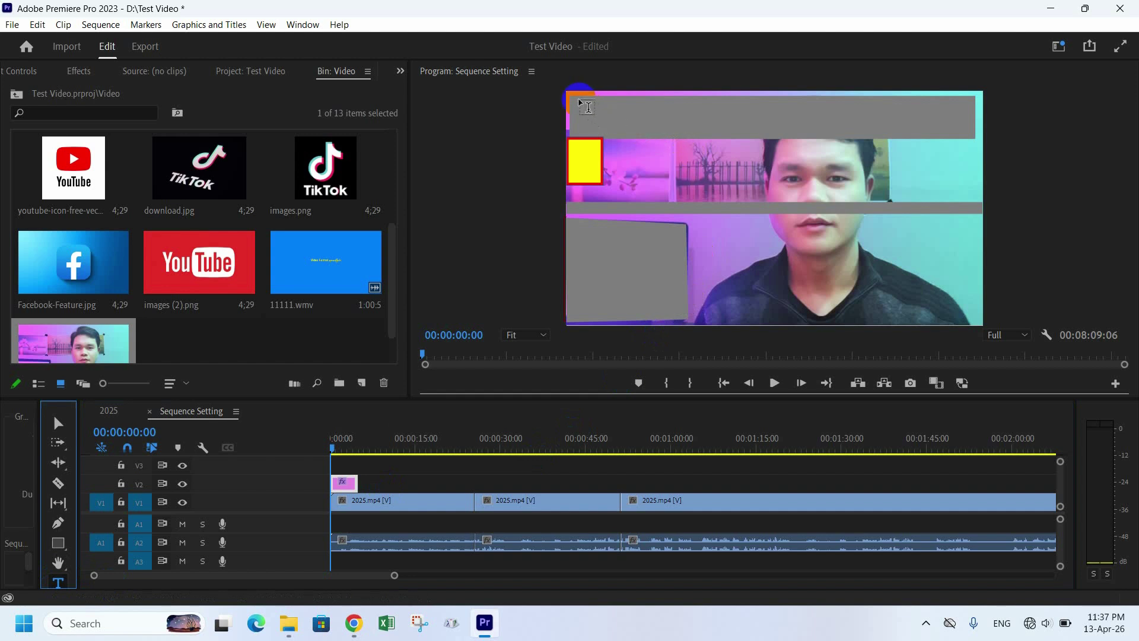
click(579, 109)
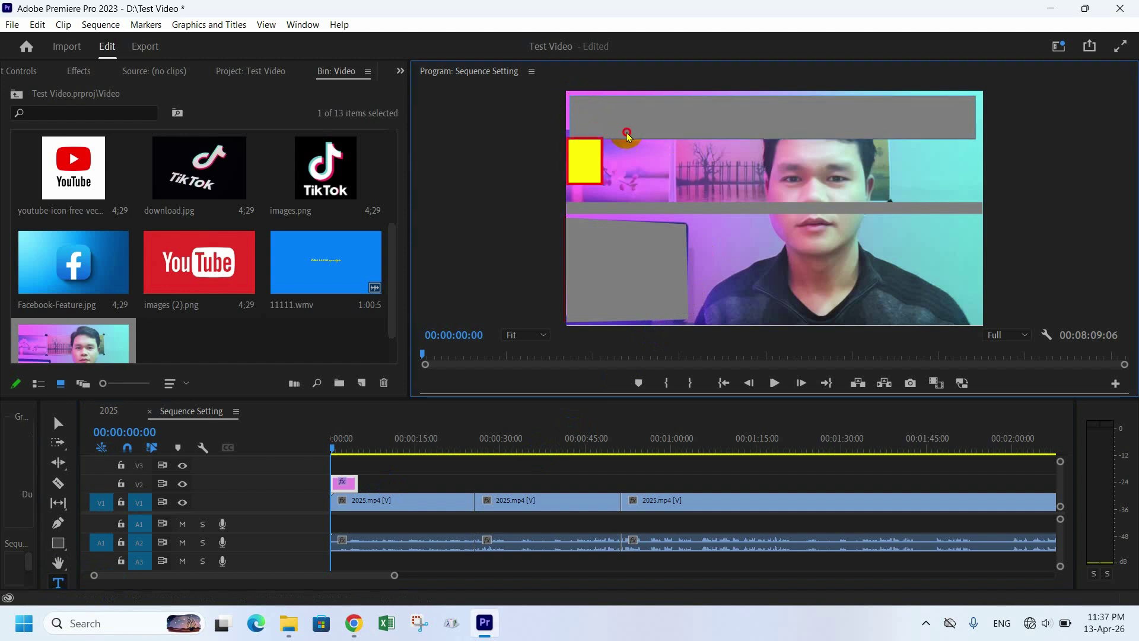
mouse_move(627, 133)
mouse_down()
mouse_move(724, 163)
mouse_move(897, 141)
mouse_up()
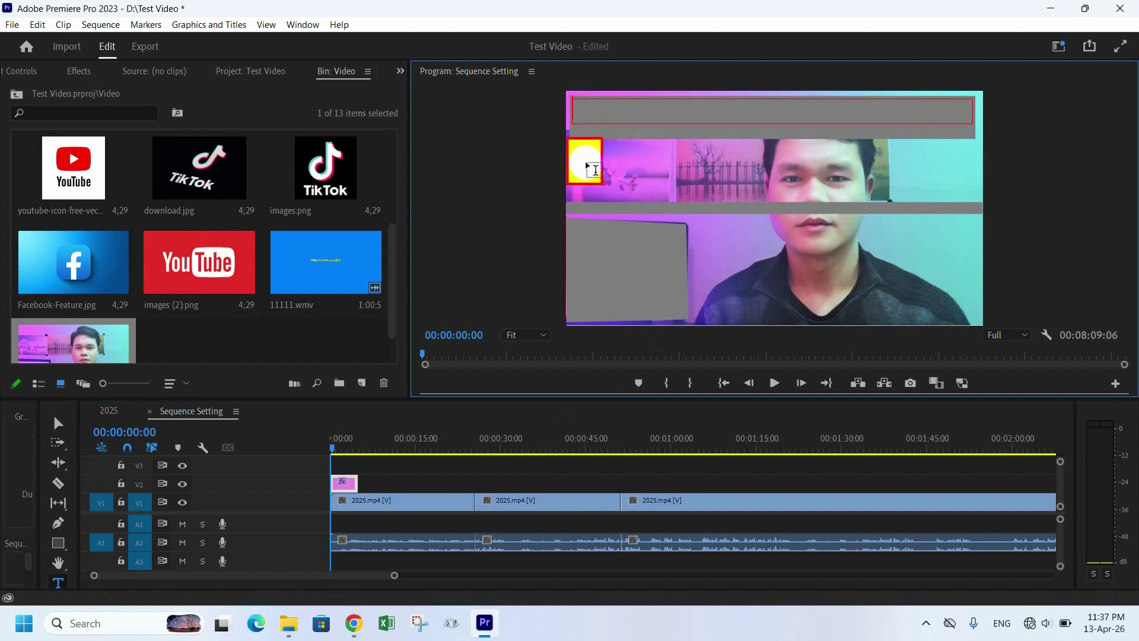
key(ctrl+shift+m)
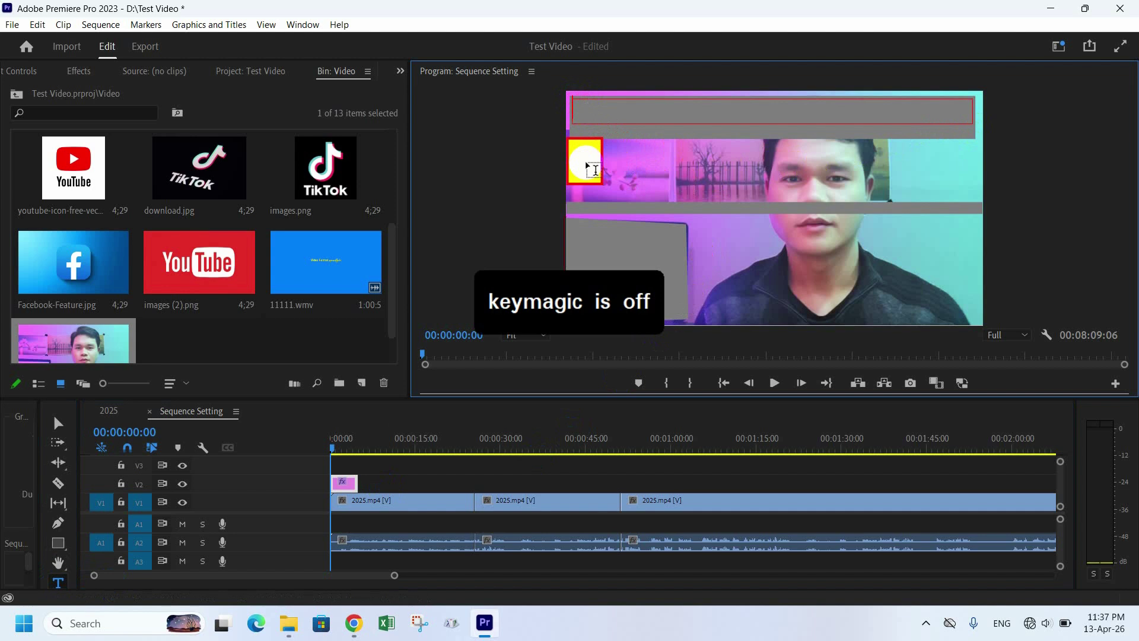
key(ctrl+shift+m)
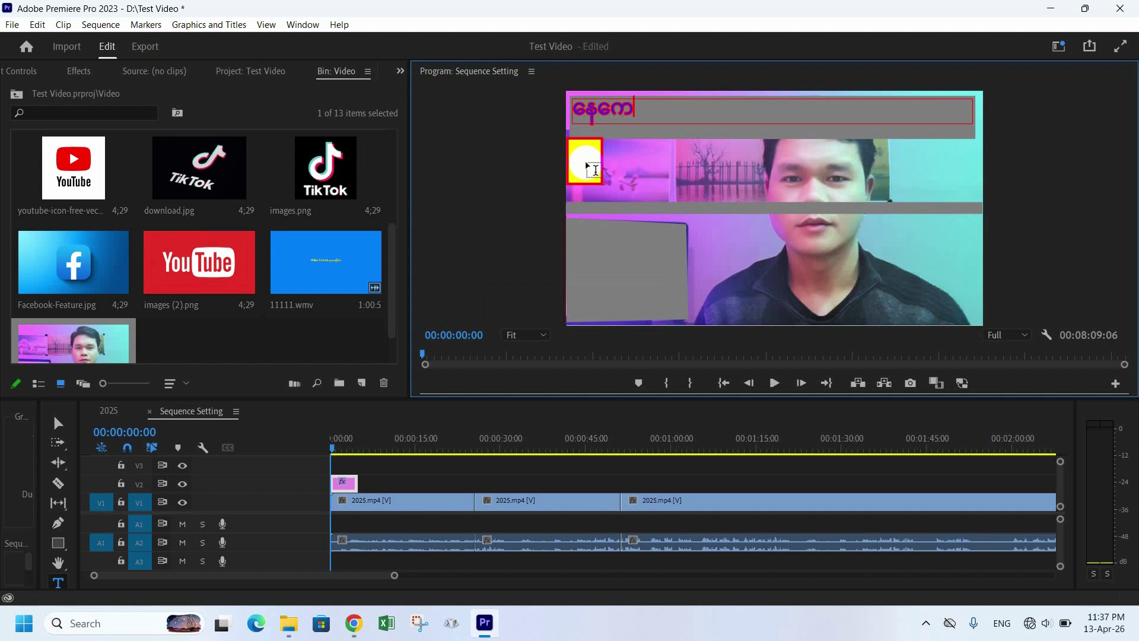
text(းလား)
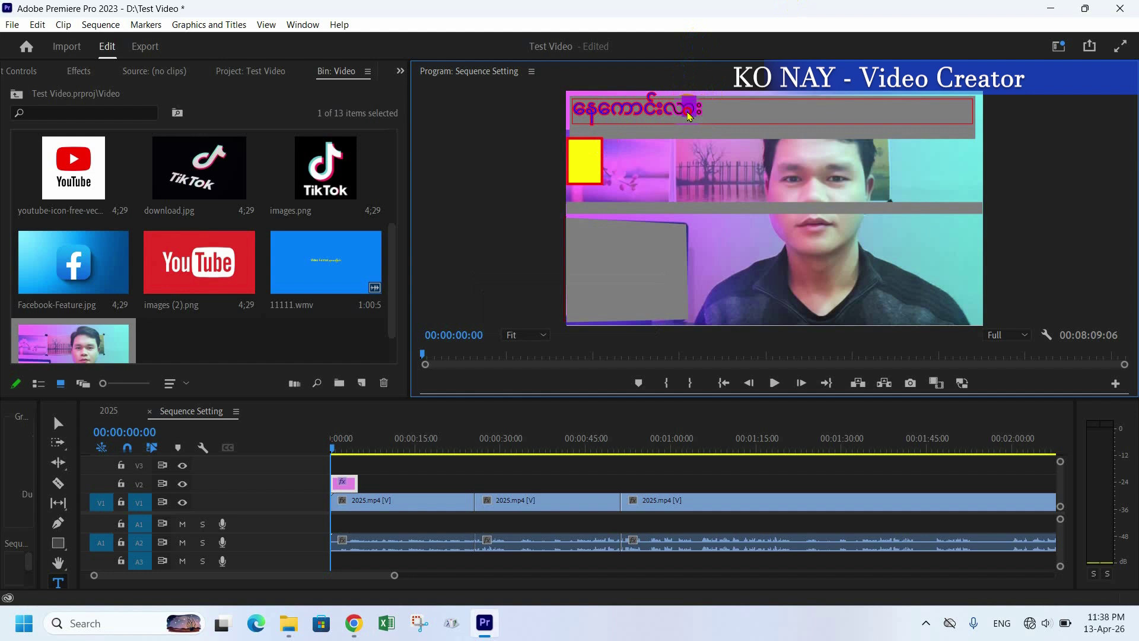
- Select the Burmese text, open Essential Graphics and set its fill to solid blue, 0700FF
drag(688, 116, 557, 133)
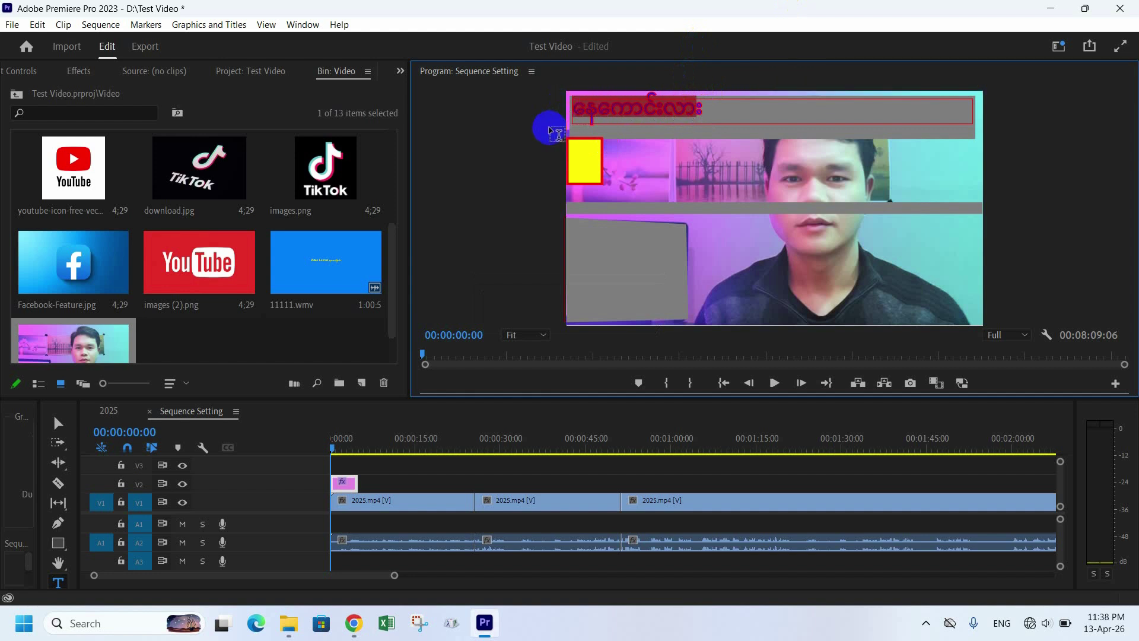
drag(716, 114, 493, 112)
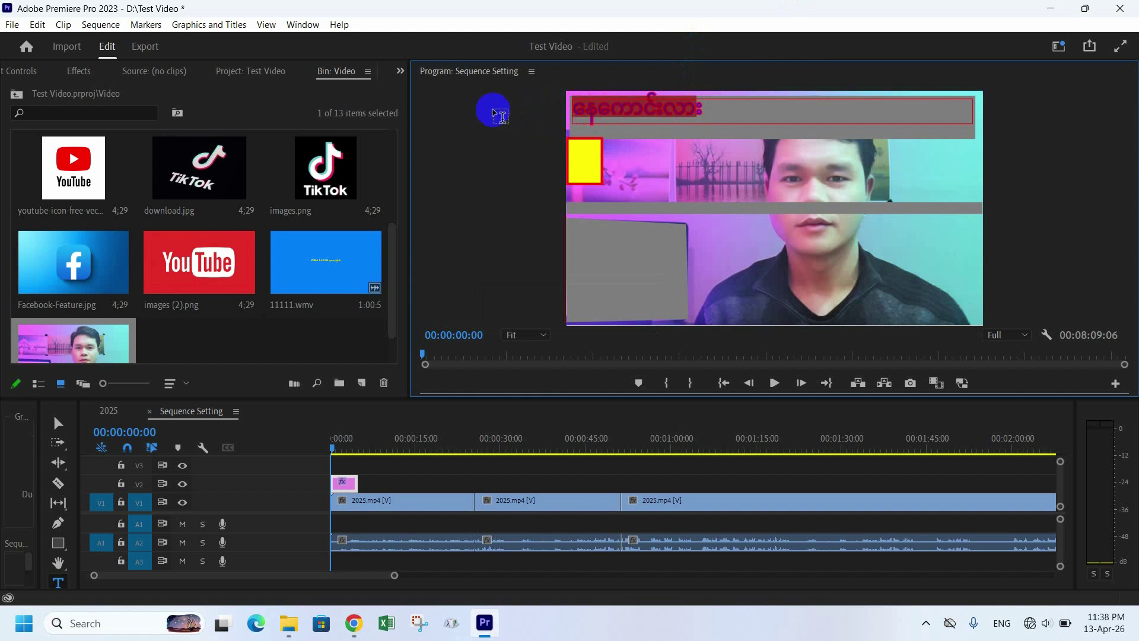
click(303, 24)
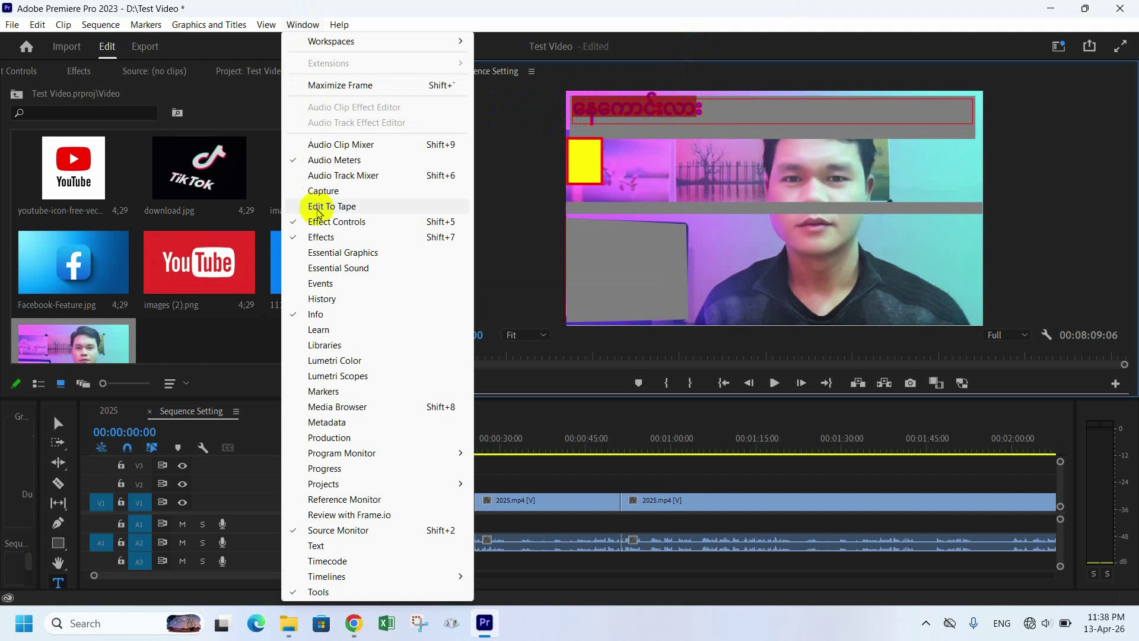
click(335, 253)
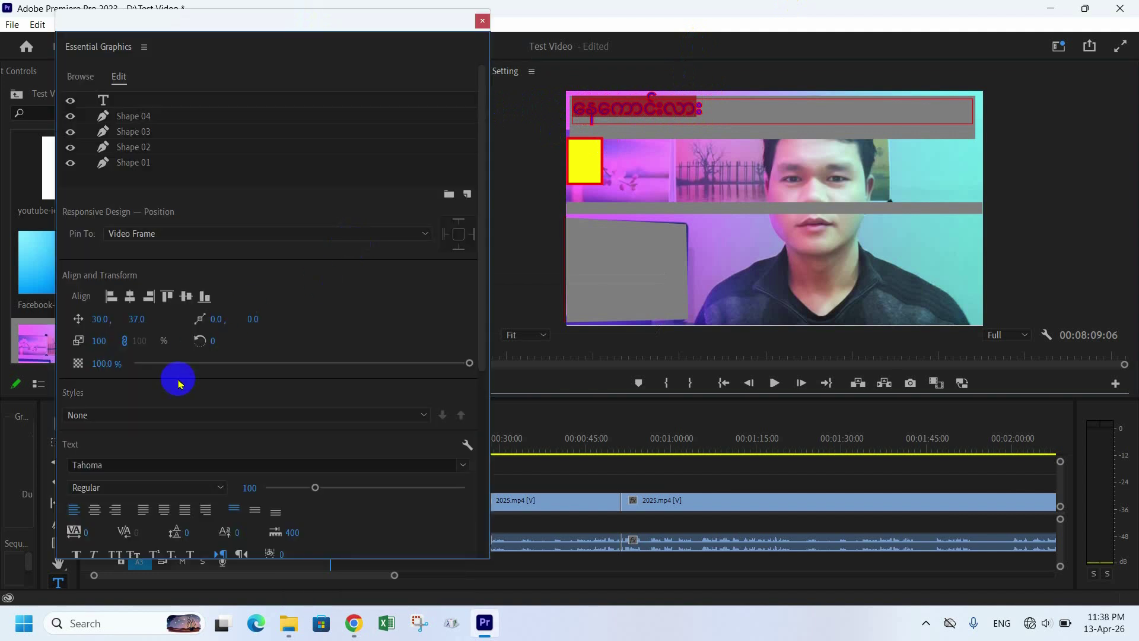
scroll(155, 460, down, 3)
scroll(229, 370, down, 5)
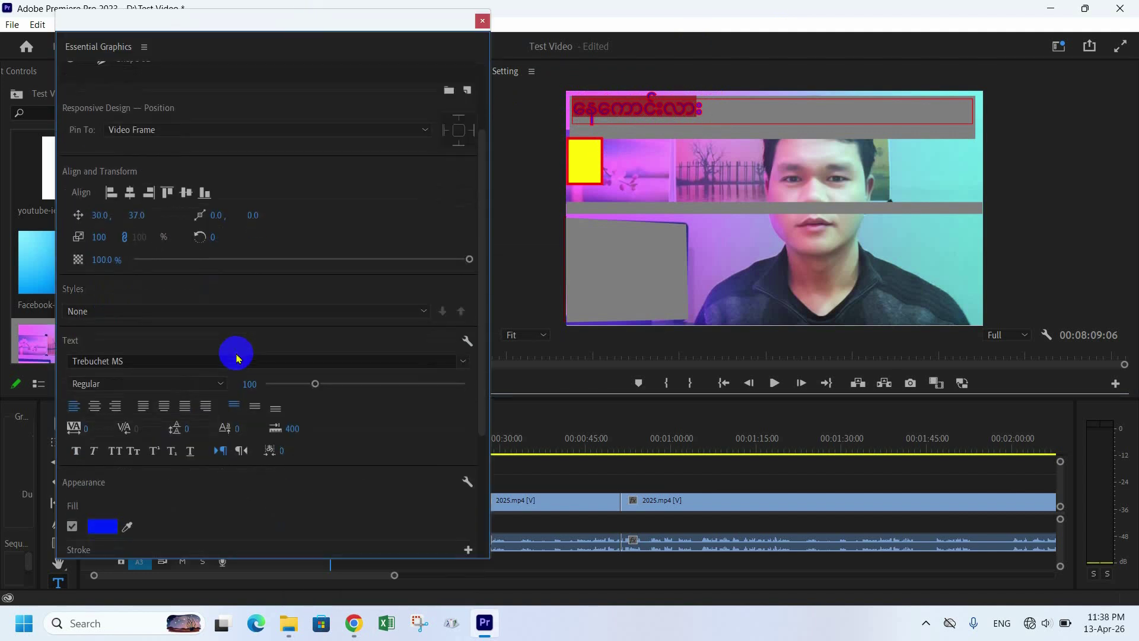
scroll(237, 358, down, 1)
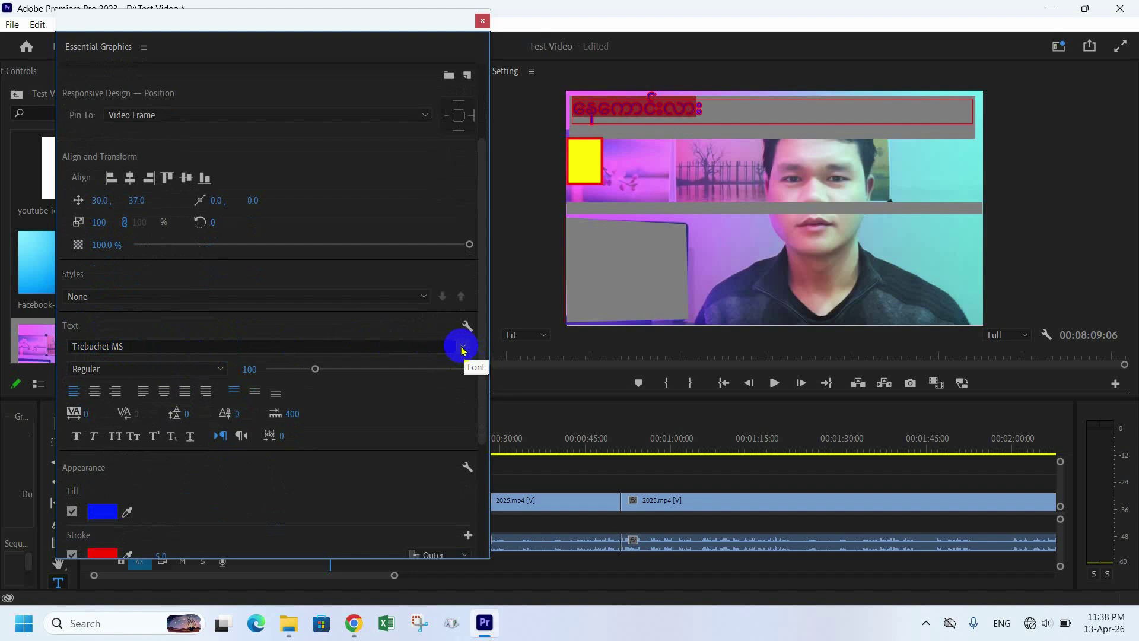
scroll(183, 463, down, 1)
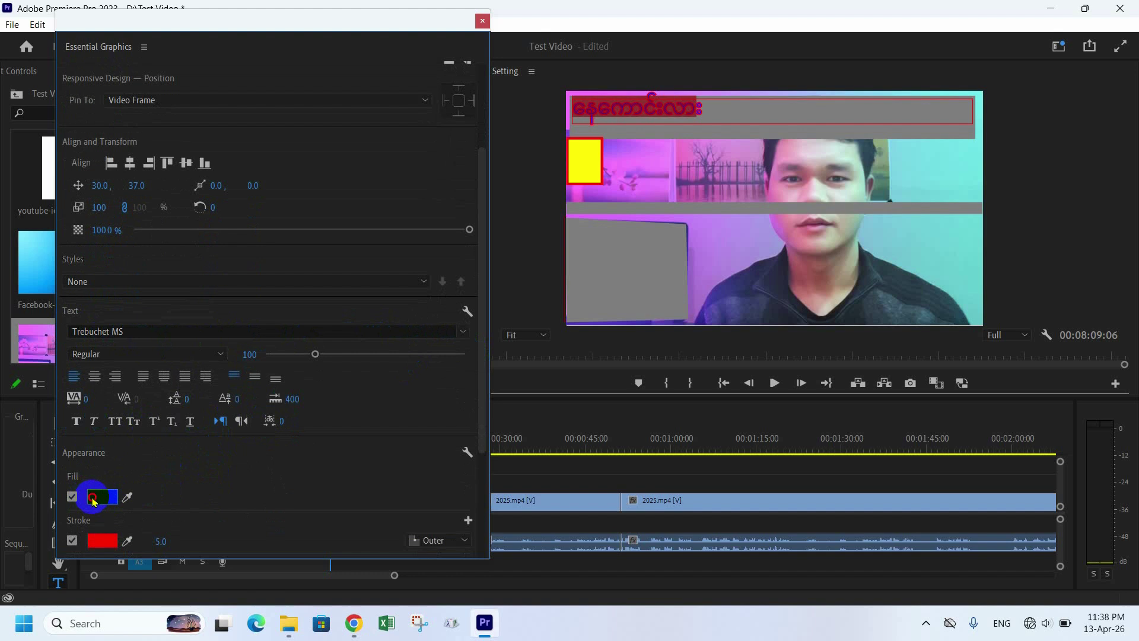
click(94, 497)
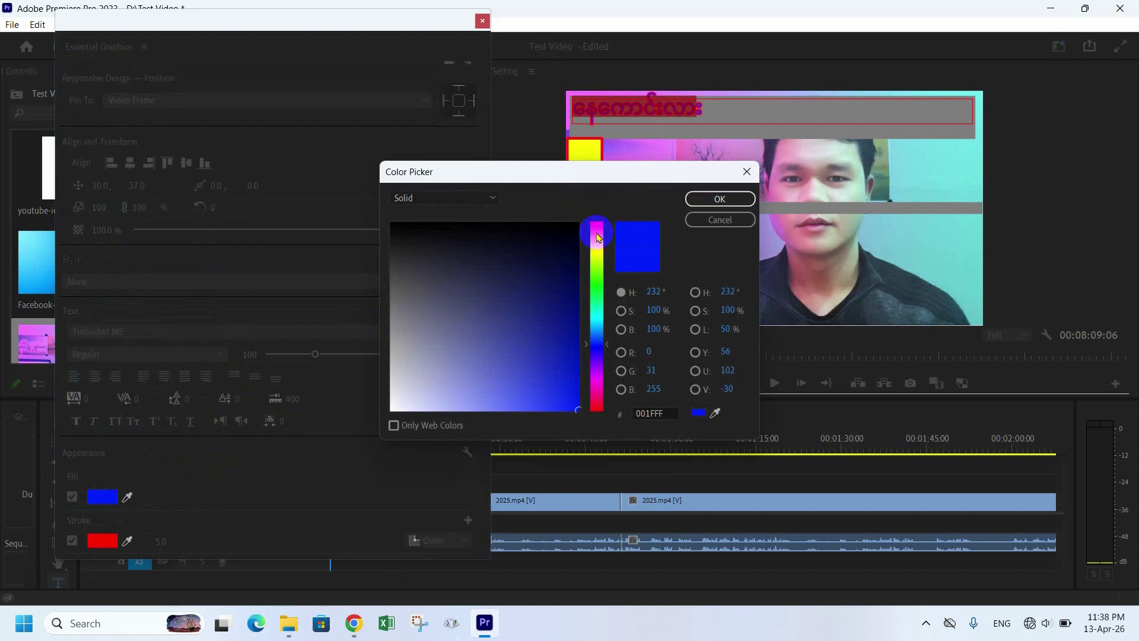
click(597, 350)
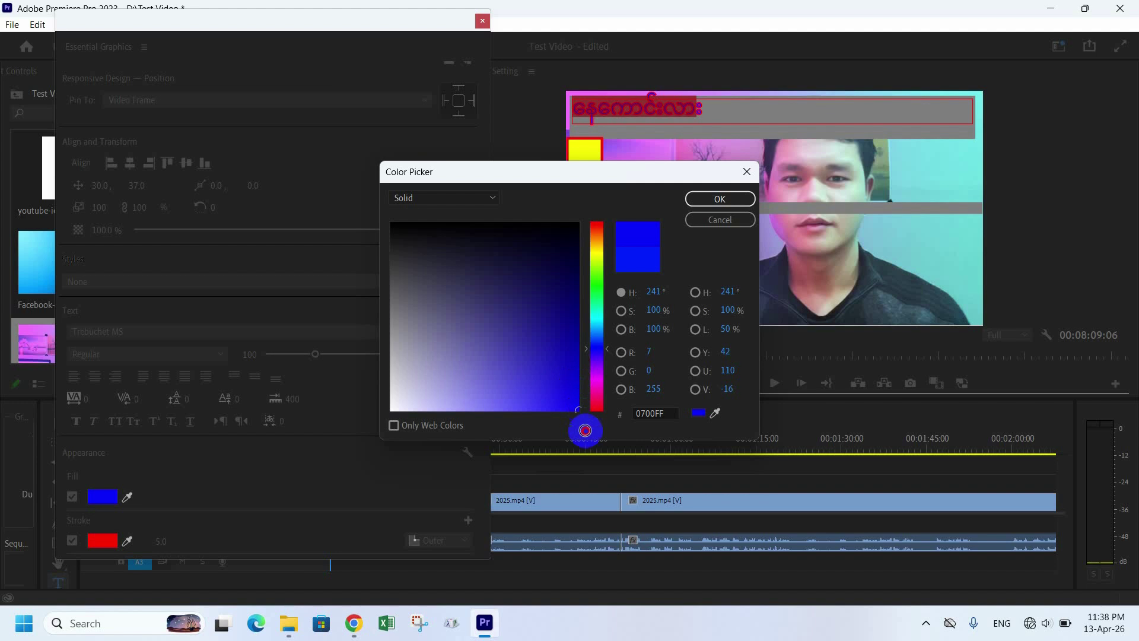
click(697, 200)
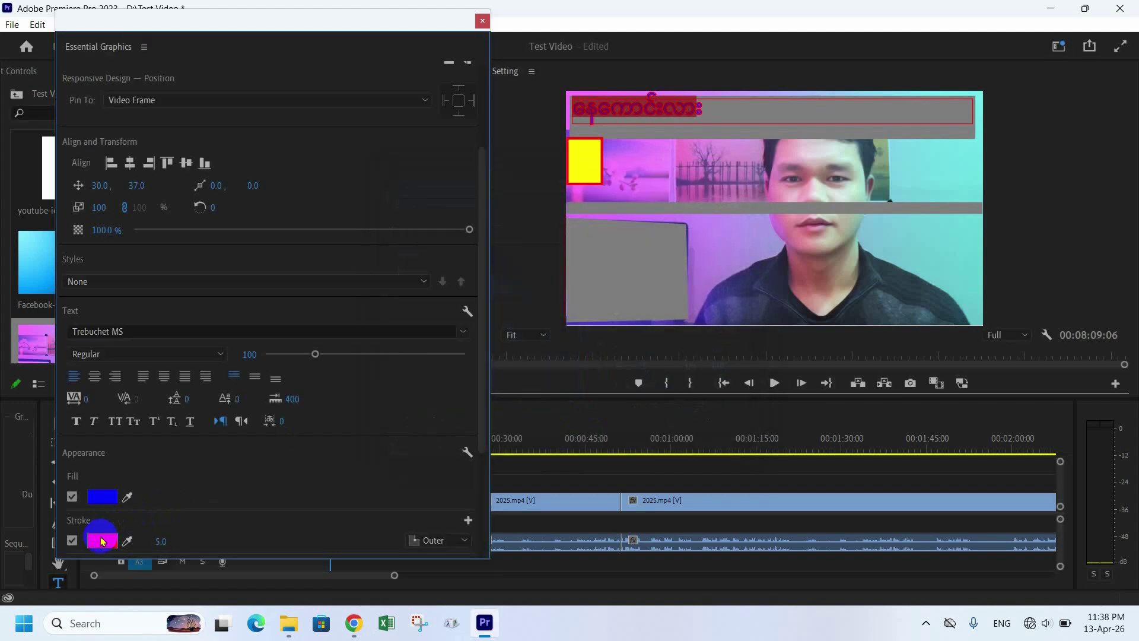
- Change the text's outer stroke to yellow, FFFE00, and set its width to 11.0
click(98, 540)
click(597, 253)
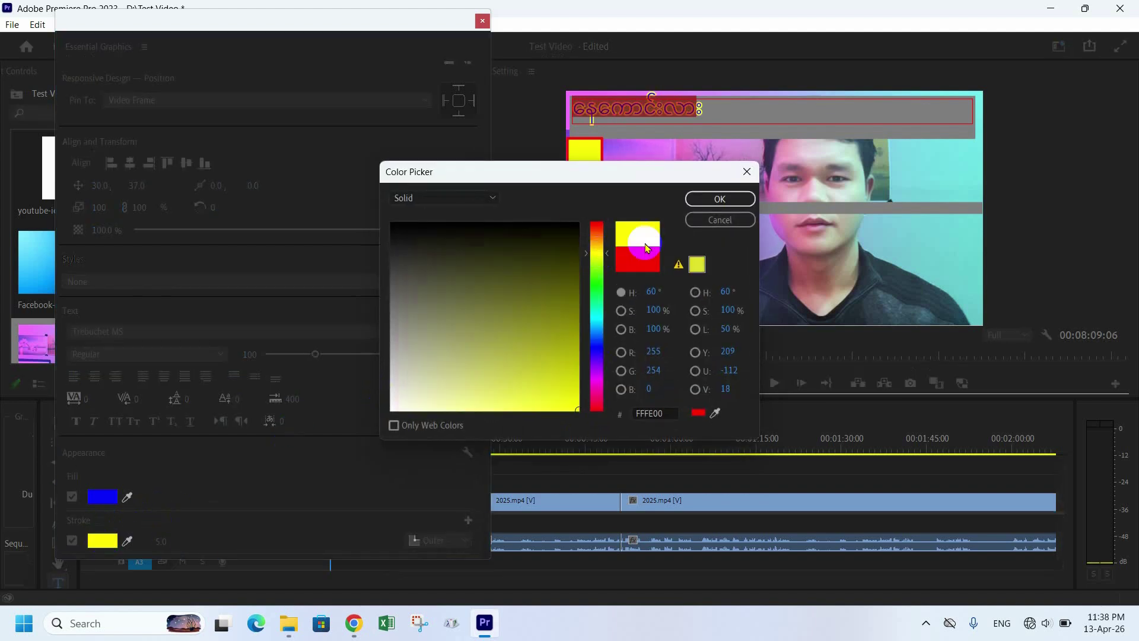
click(712, 199)
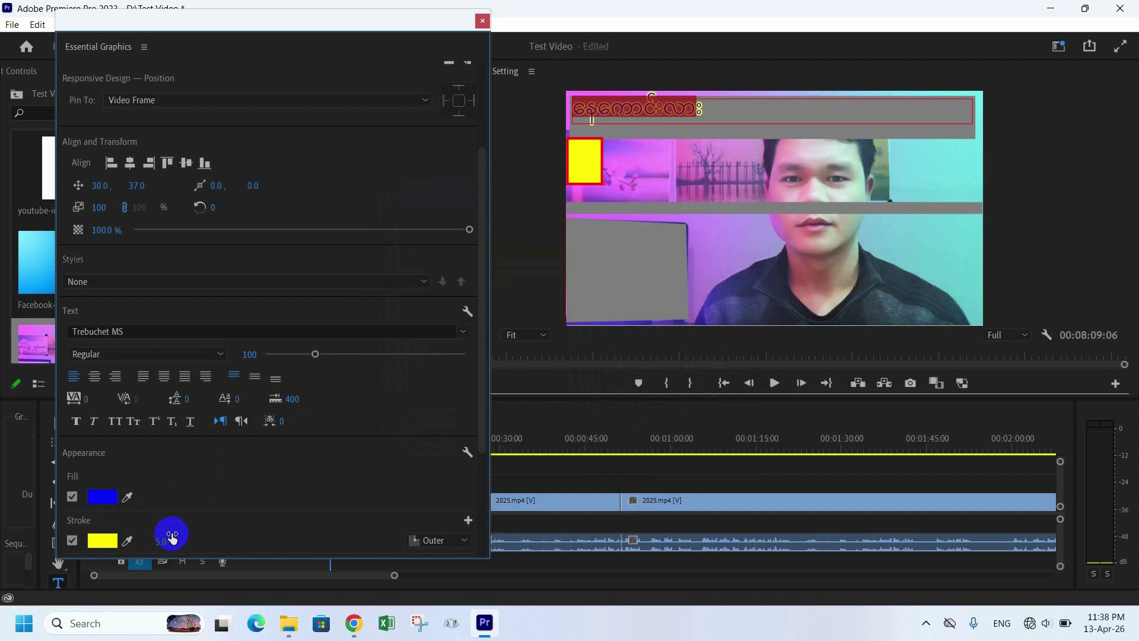
scroll(172, 532, down, 1)
mouse_move(167, 515)
mouse_down()
mouse_move(61, 514)
mouse_move(88, 514)
mouse_move(73, 513)
mouse_up()
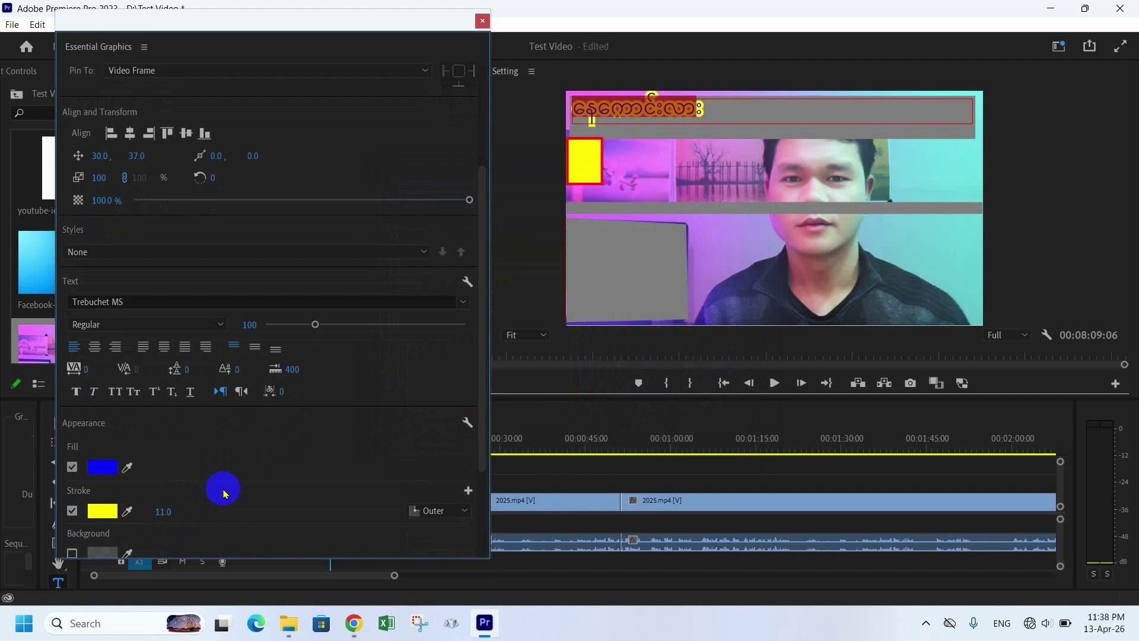
- Enable a solid turquoise background behind the text, deselect the text and close Essential Graphics
scroll(224, 487, down, 2)
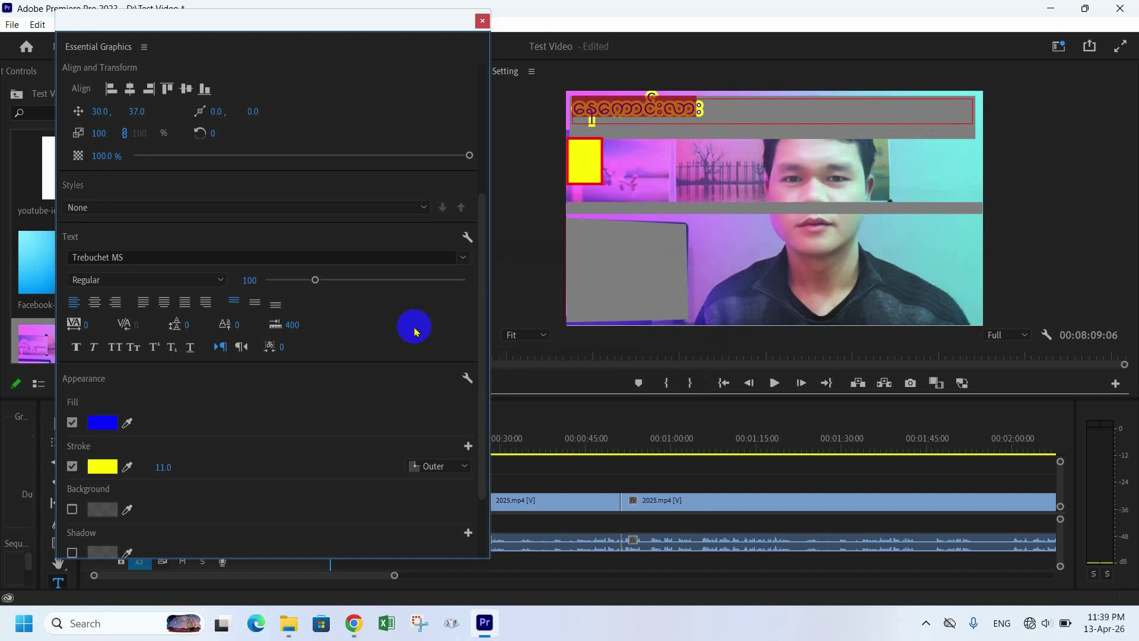
click(71, 509)
click(105, 514)
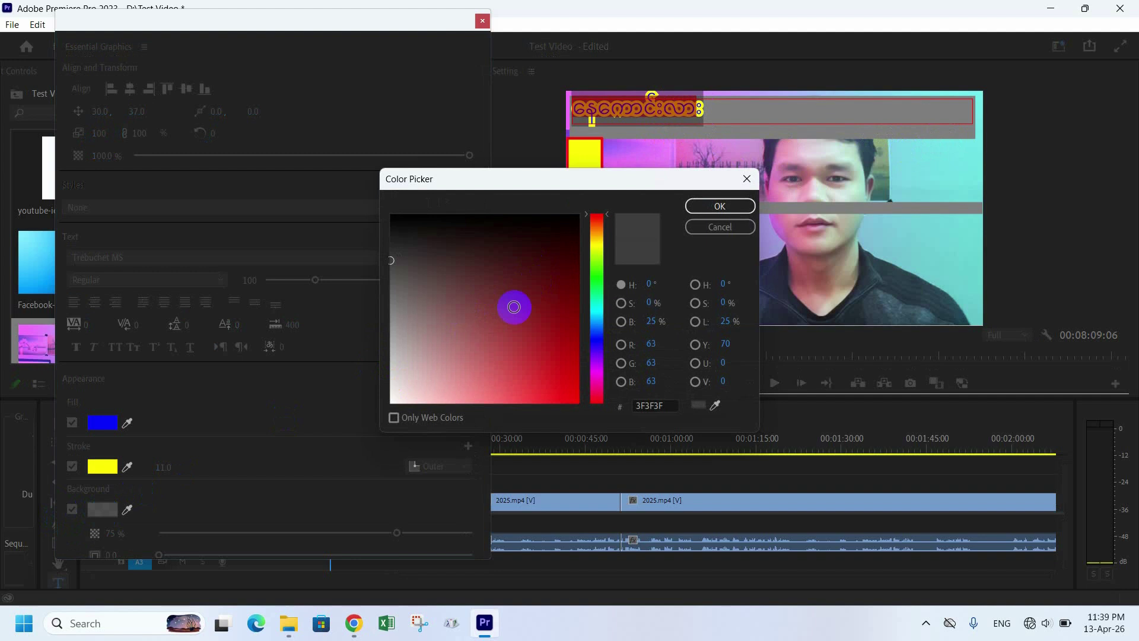
click(596, 308)
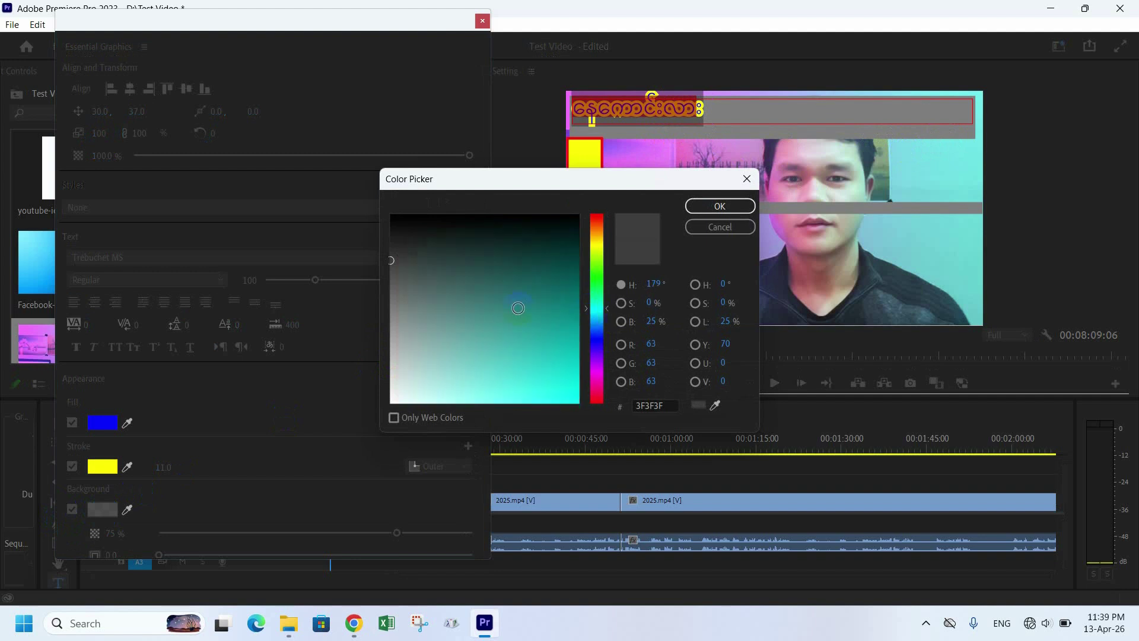
click(553, 376)
click(720, 206)
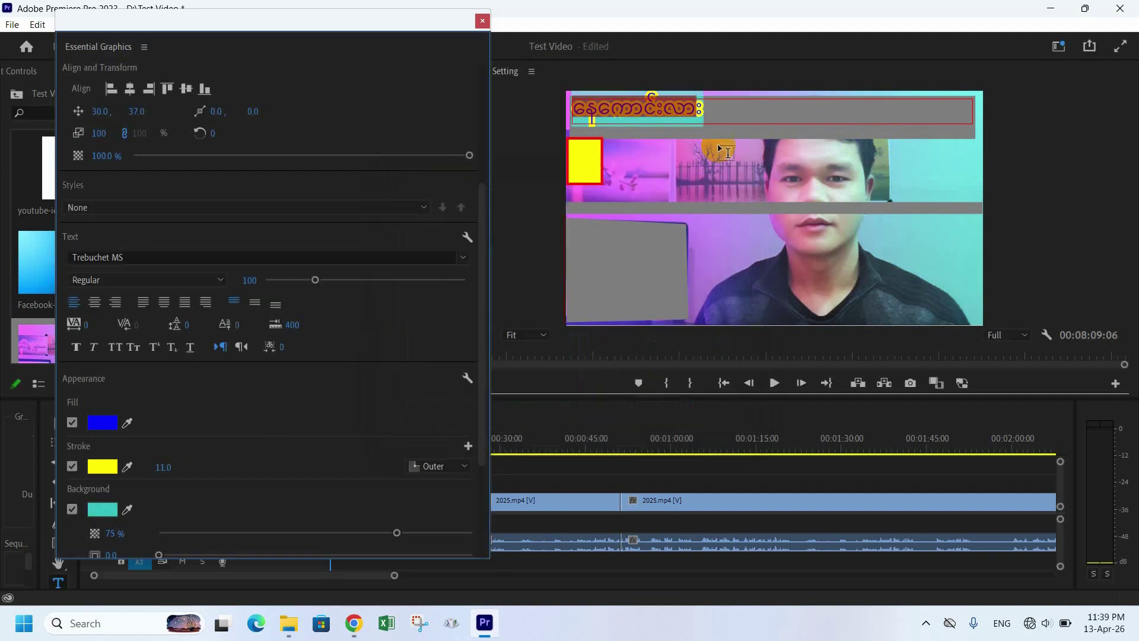
click(703, 103)
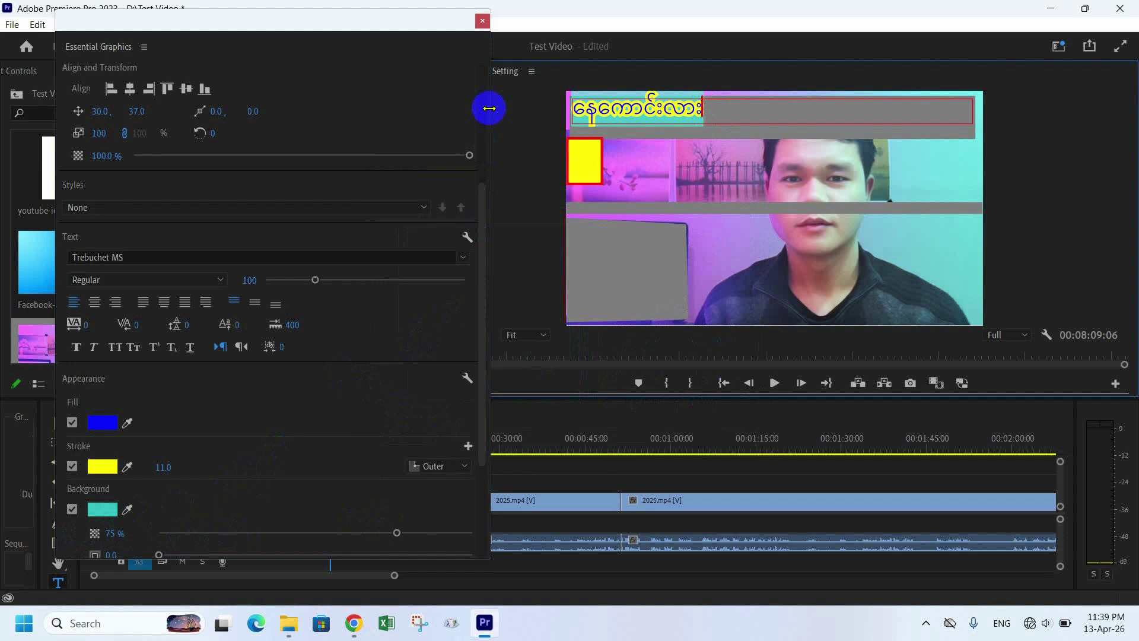
click(482, 21)
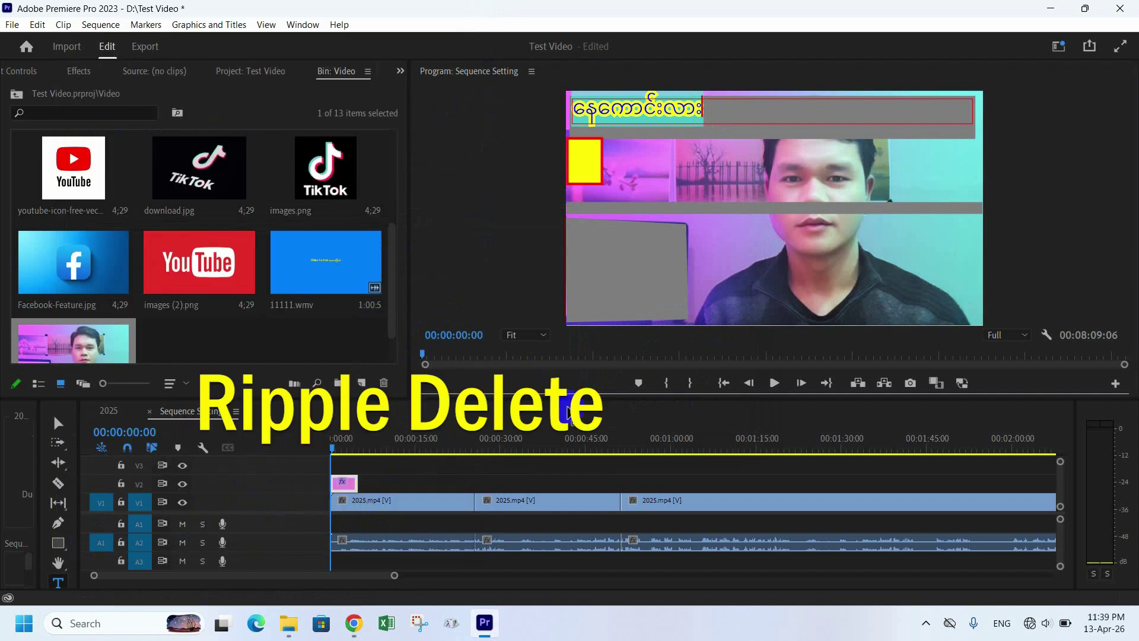
- Delete the graphic clip holding the shapes and text from track V2 at the start of the sequence
click(333, 445)
drag(333, 443, 300, 441)
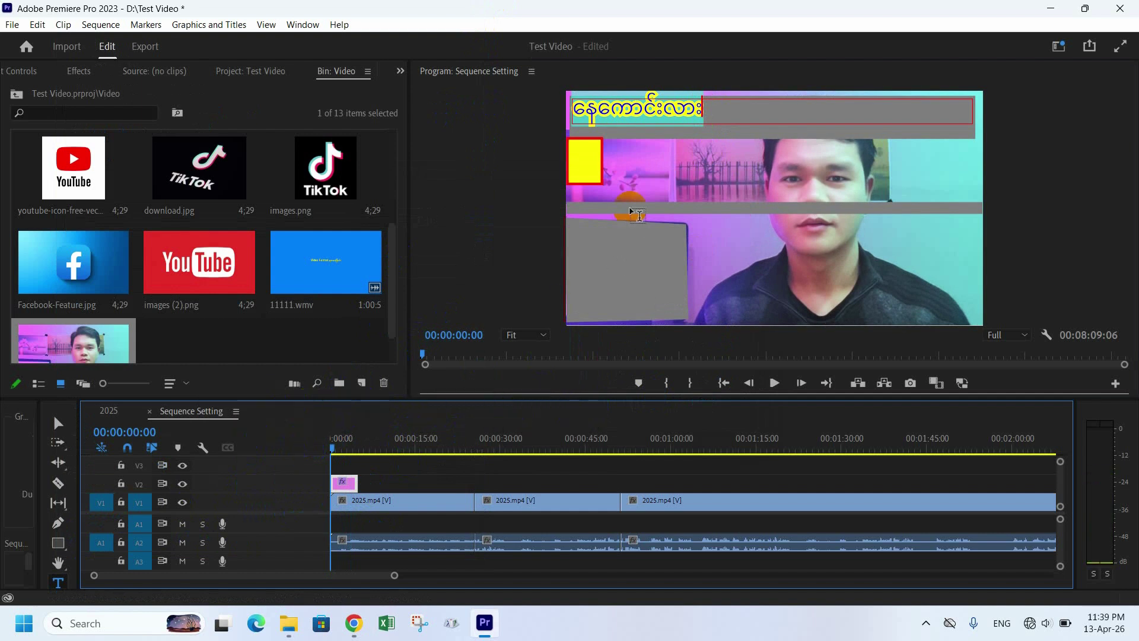
click(348, 483)
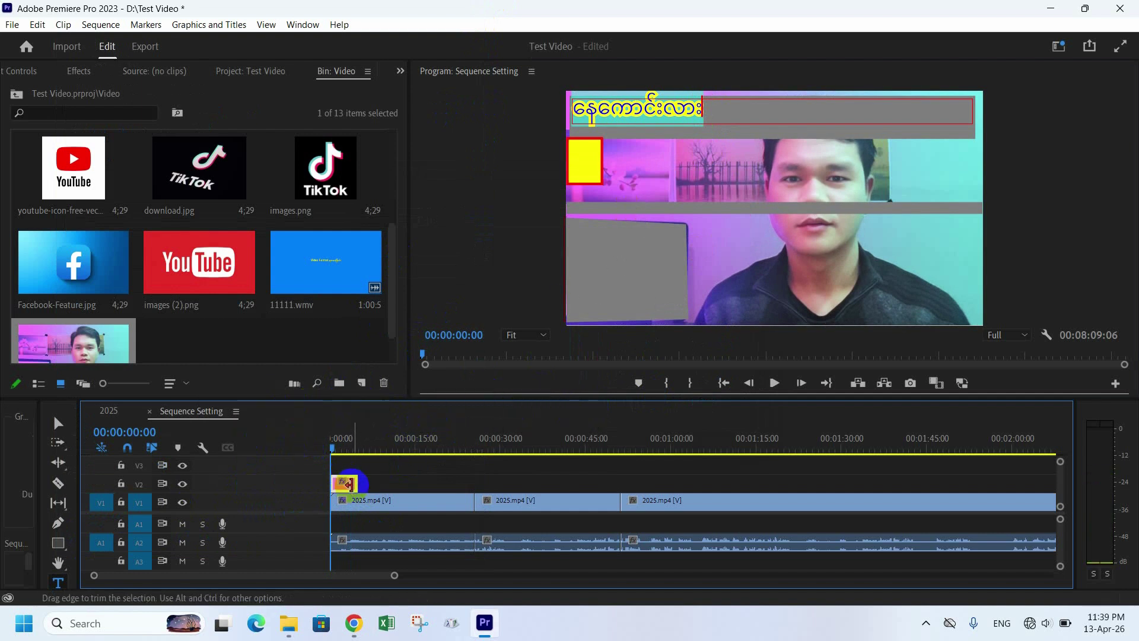
key(Delete)
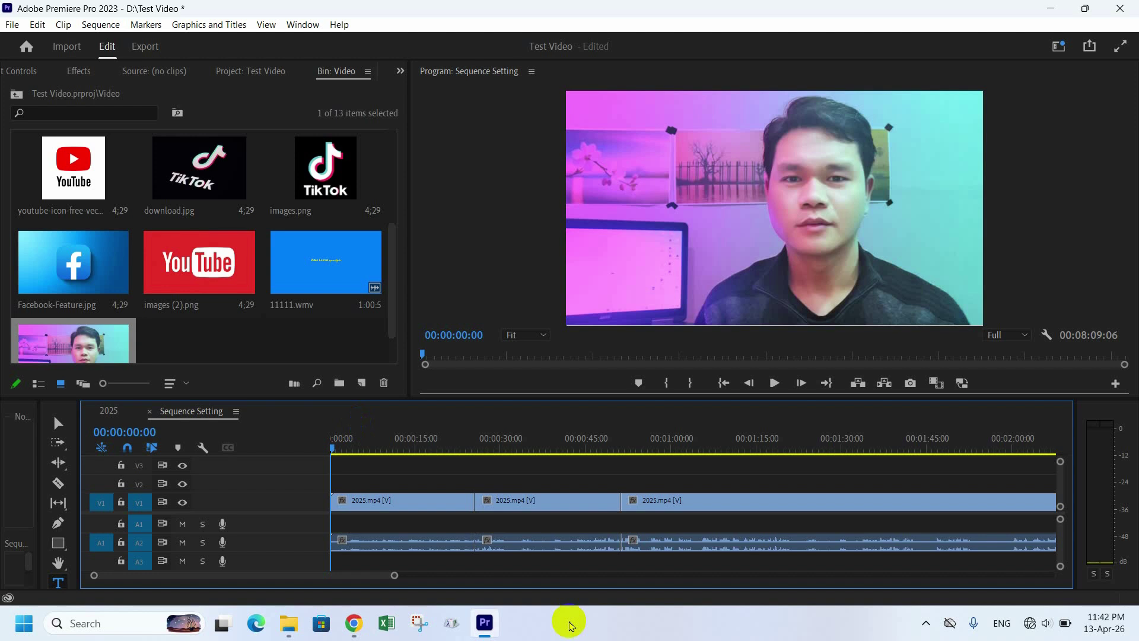